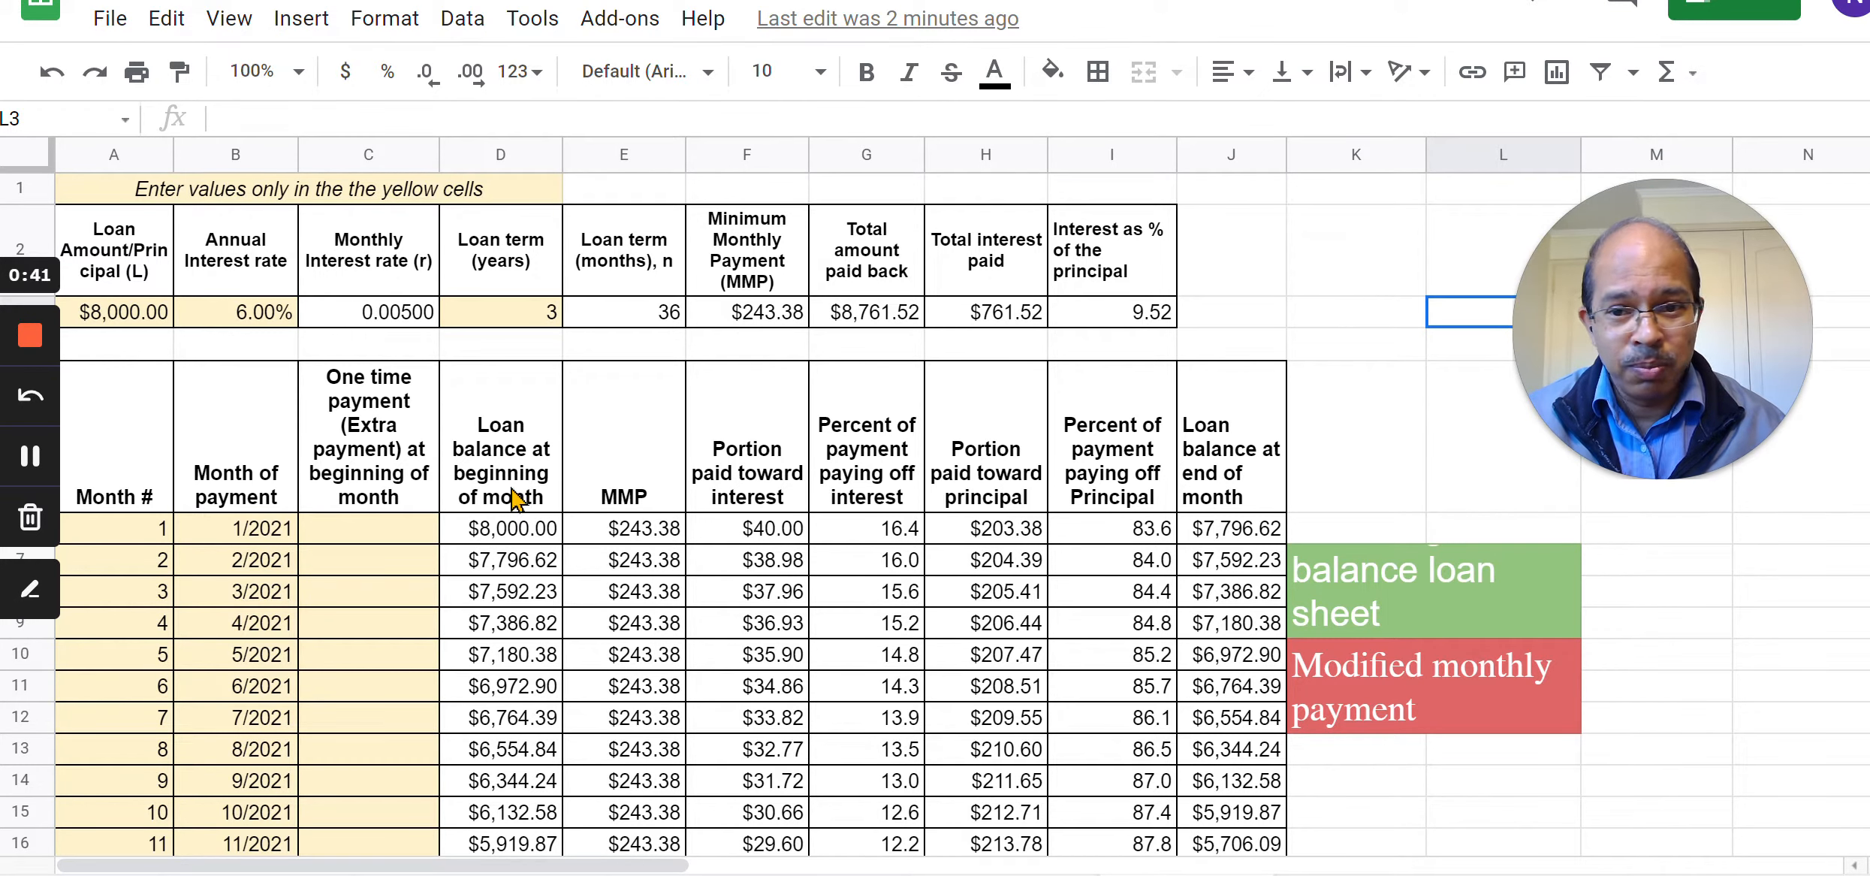
Insert blank cells over D5:D42, shifting the existing loan table columns to the right.
drag(515, 488, 516, 680)
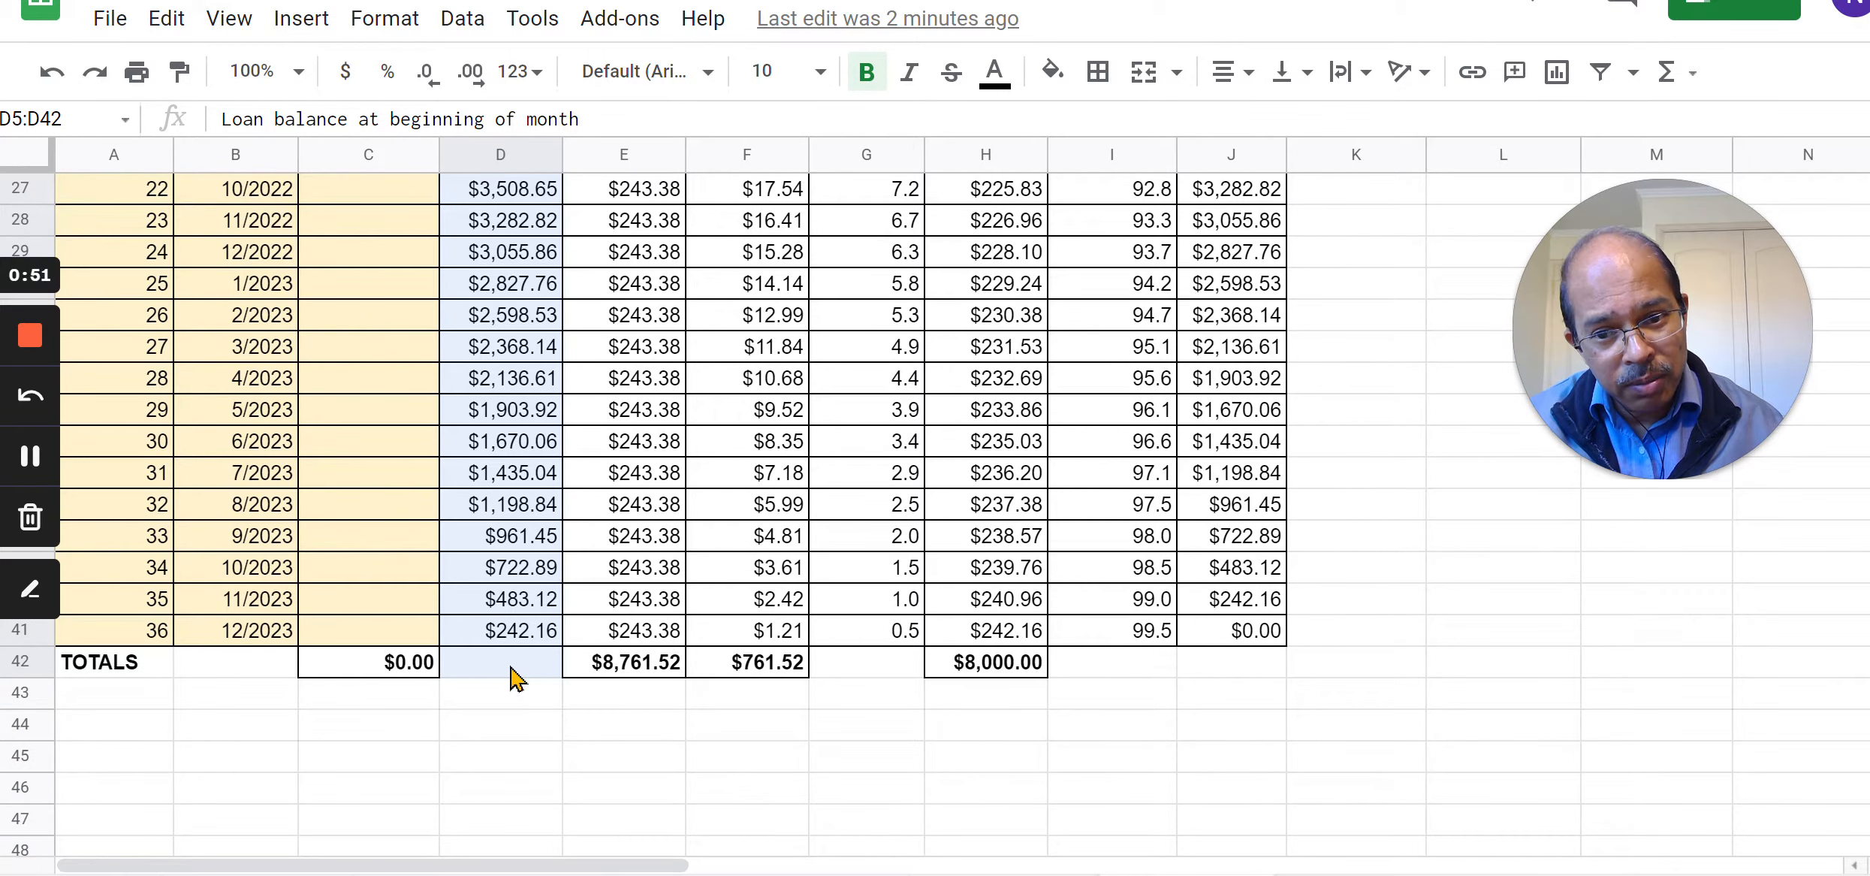
right_click(506, 474)
mouse_move(601, 398)
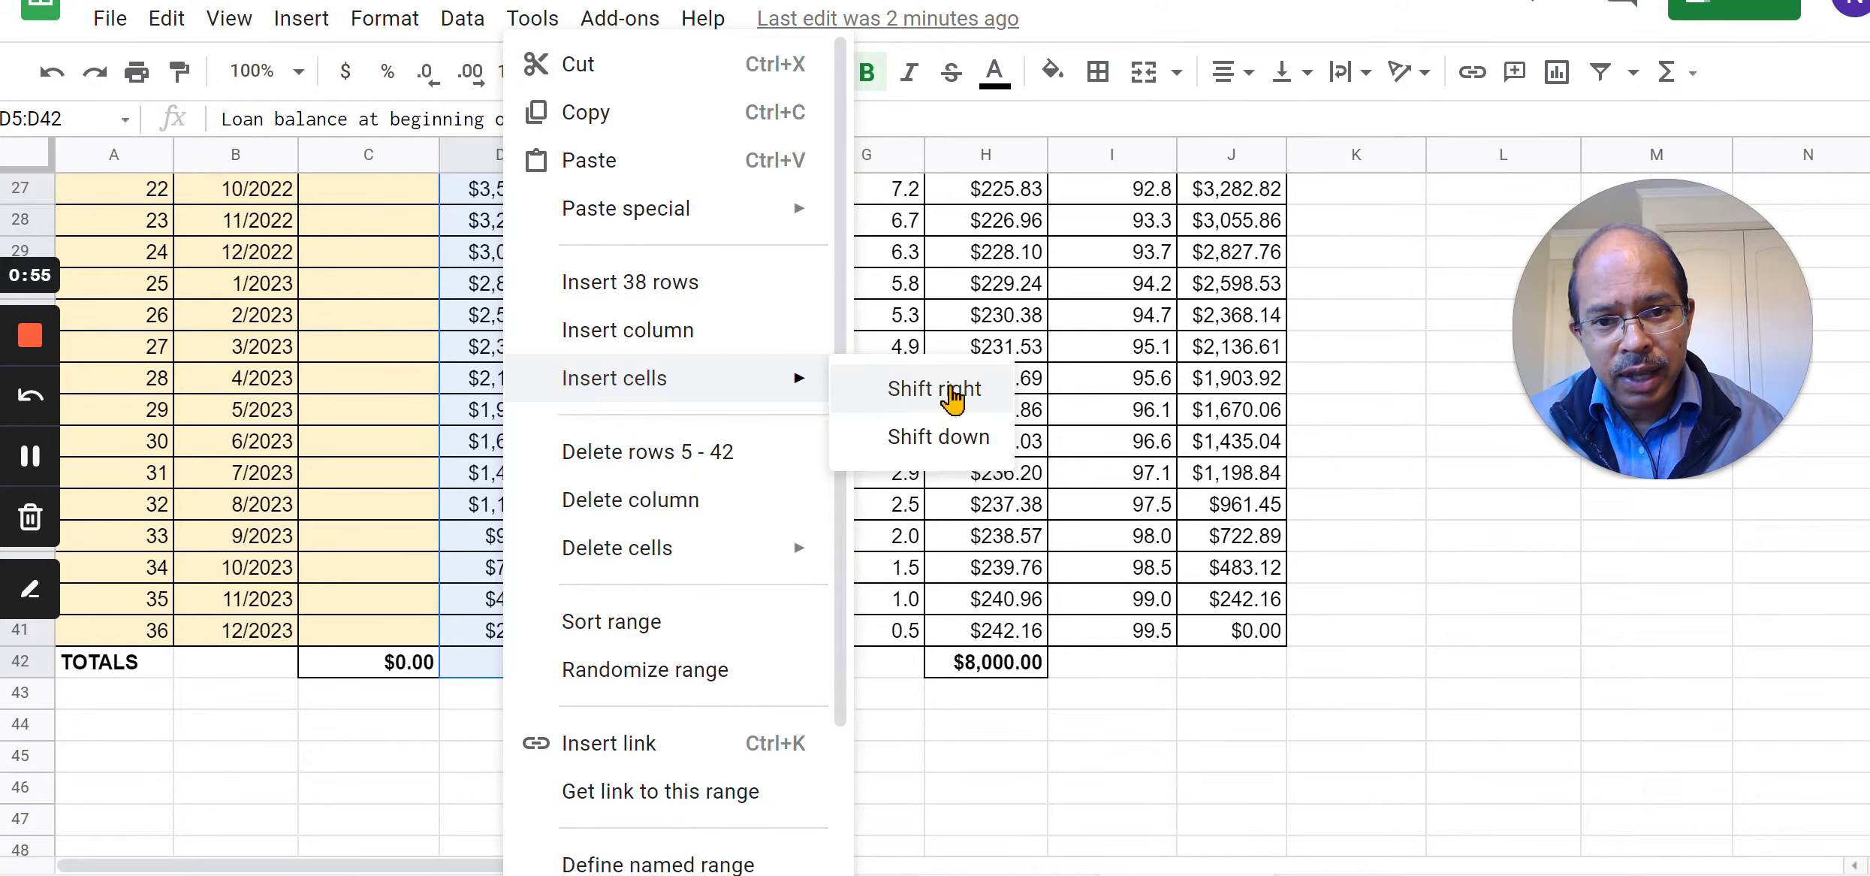
click(947, 404)
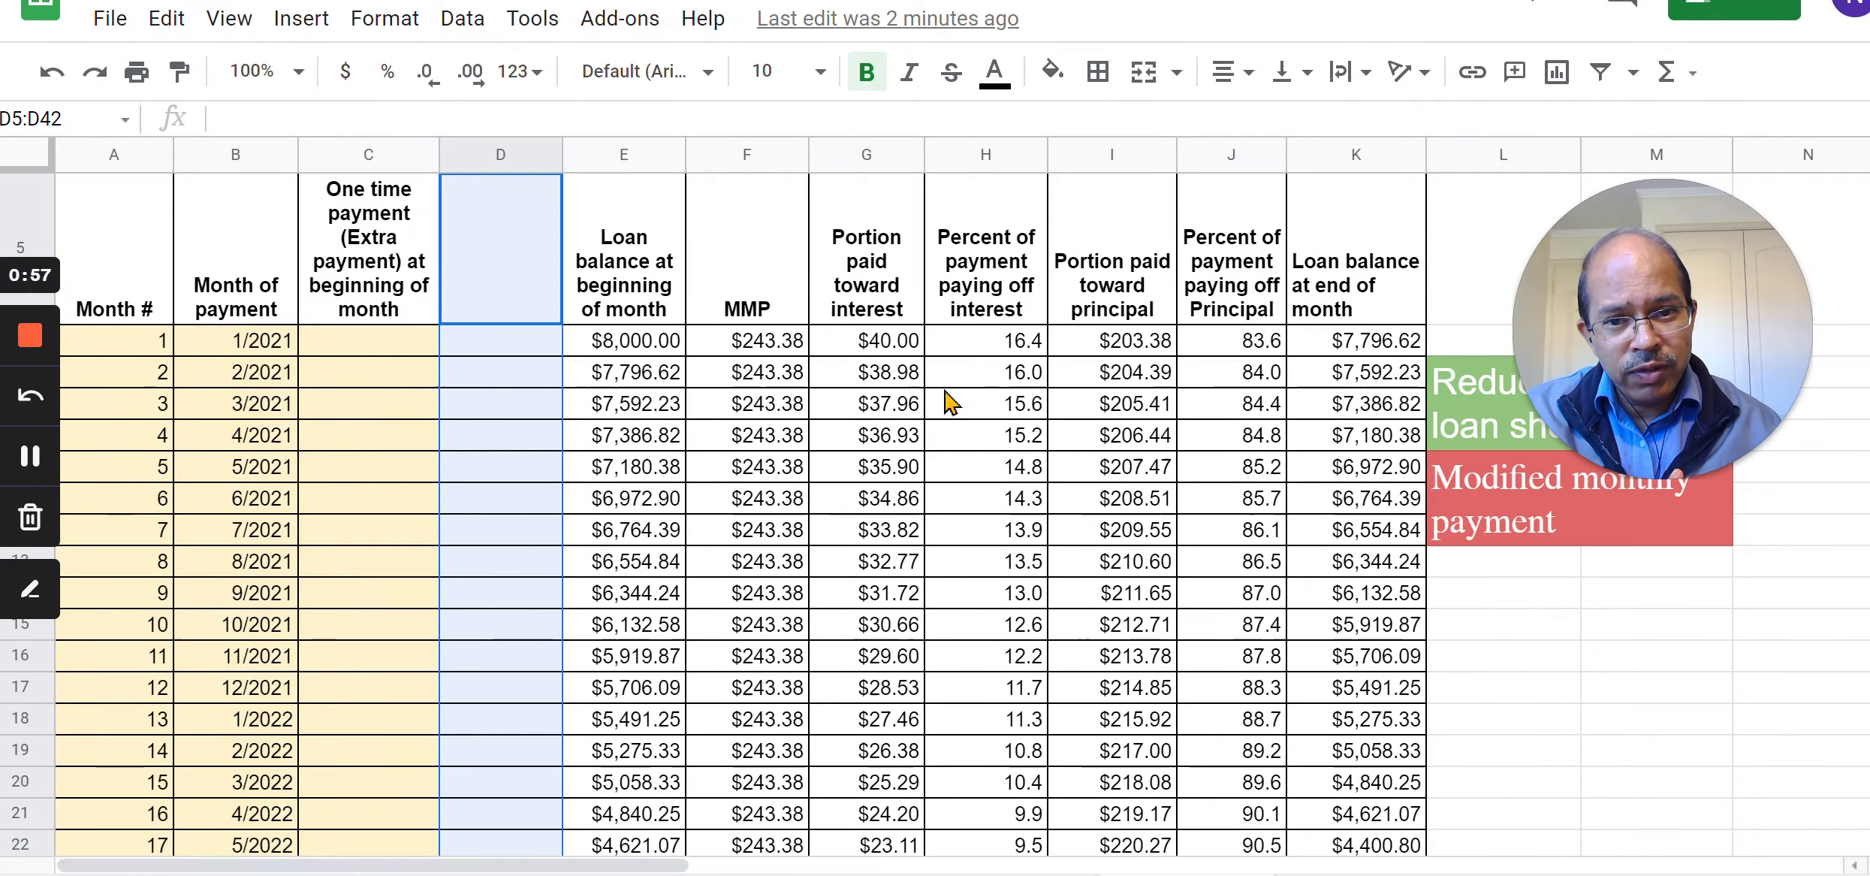
scroll(644, 644, down, 10)
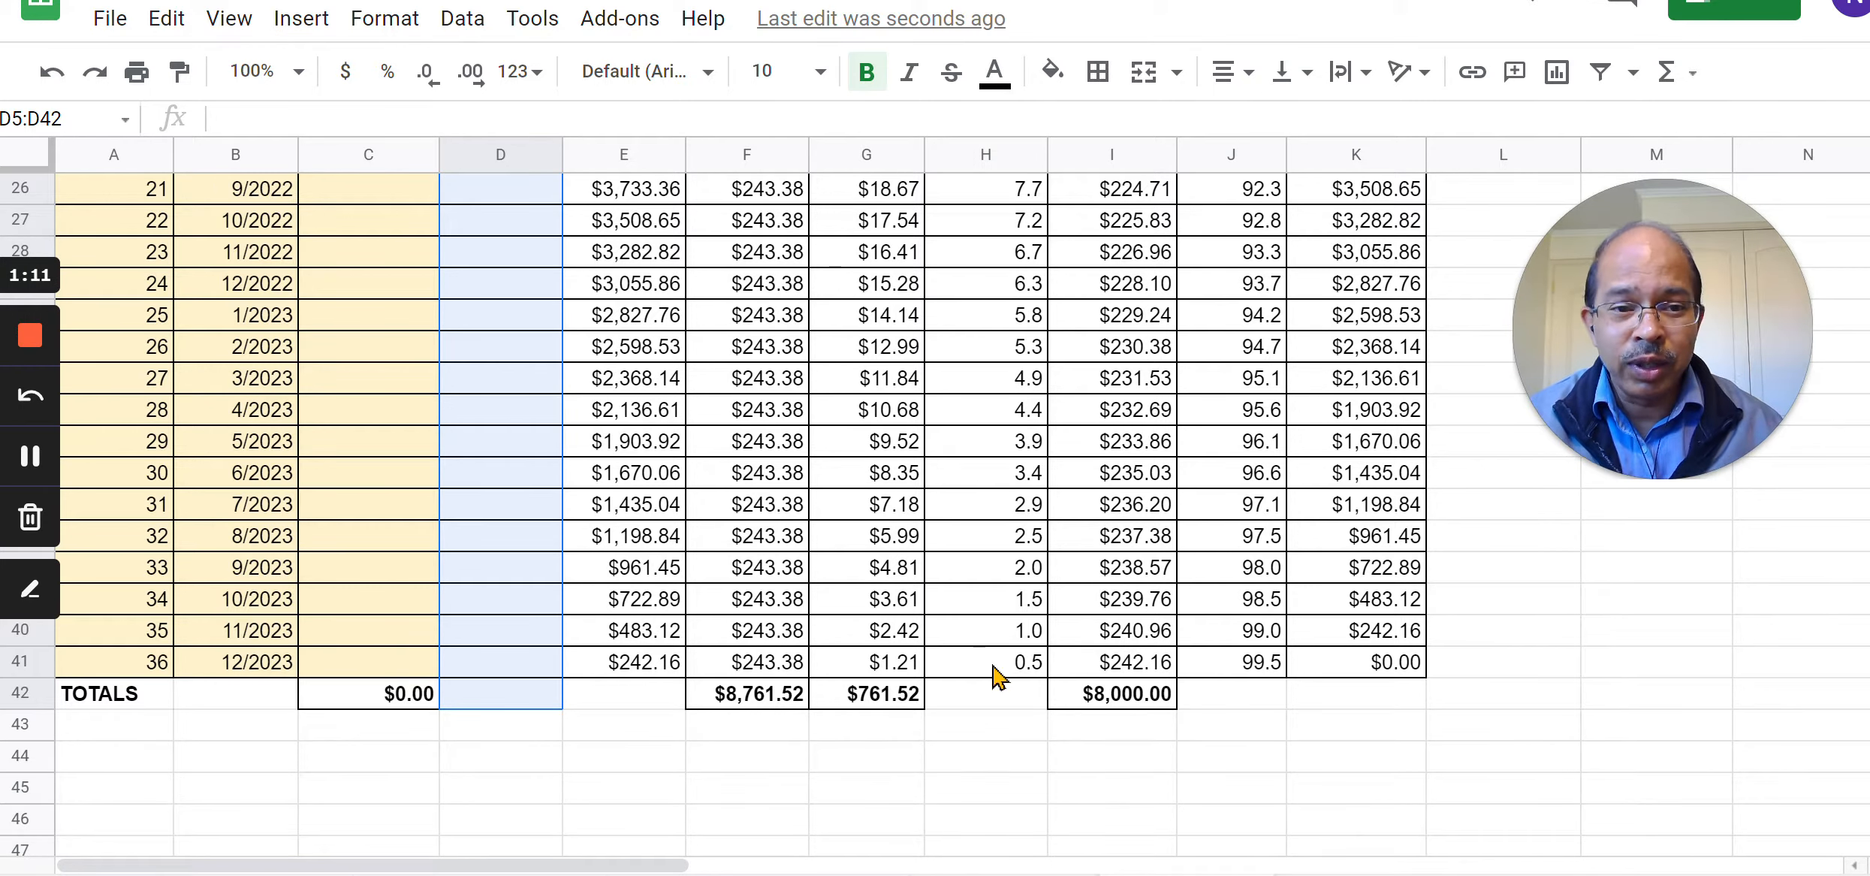
Enter the header "Modified monthly payment" in D5 and fill the new column's month cells with light yellow.
scroll(542, 534, up, 10)
click(502, 420)
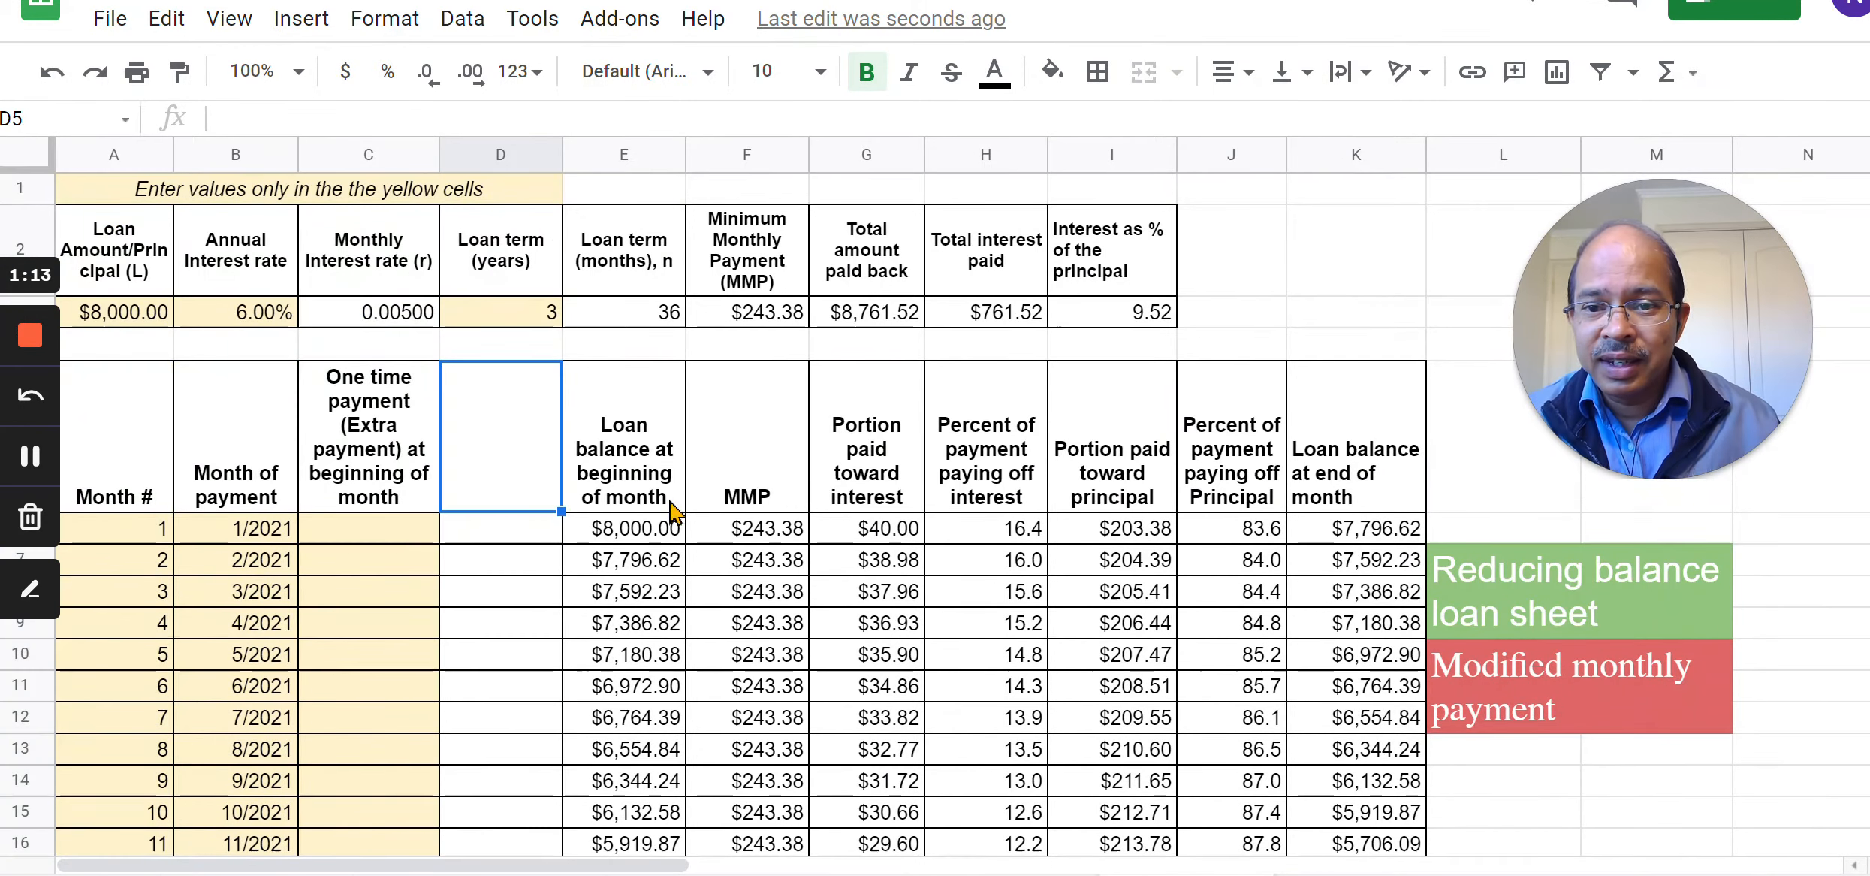
key(ctrl+v)
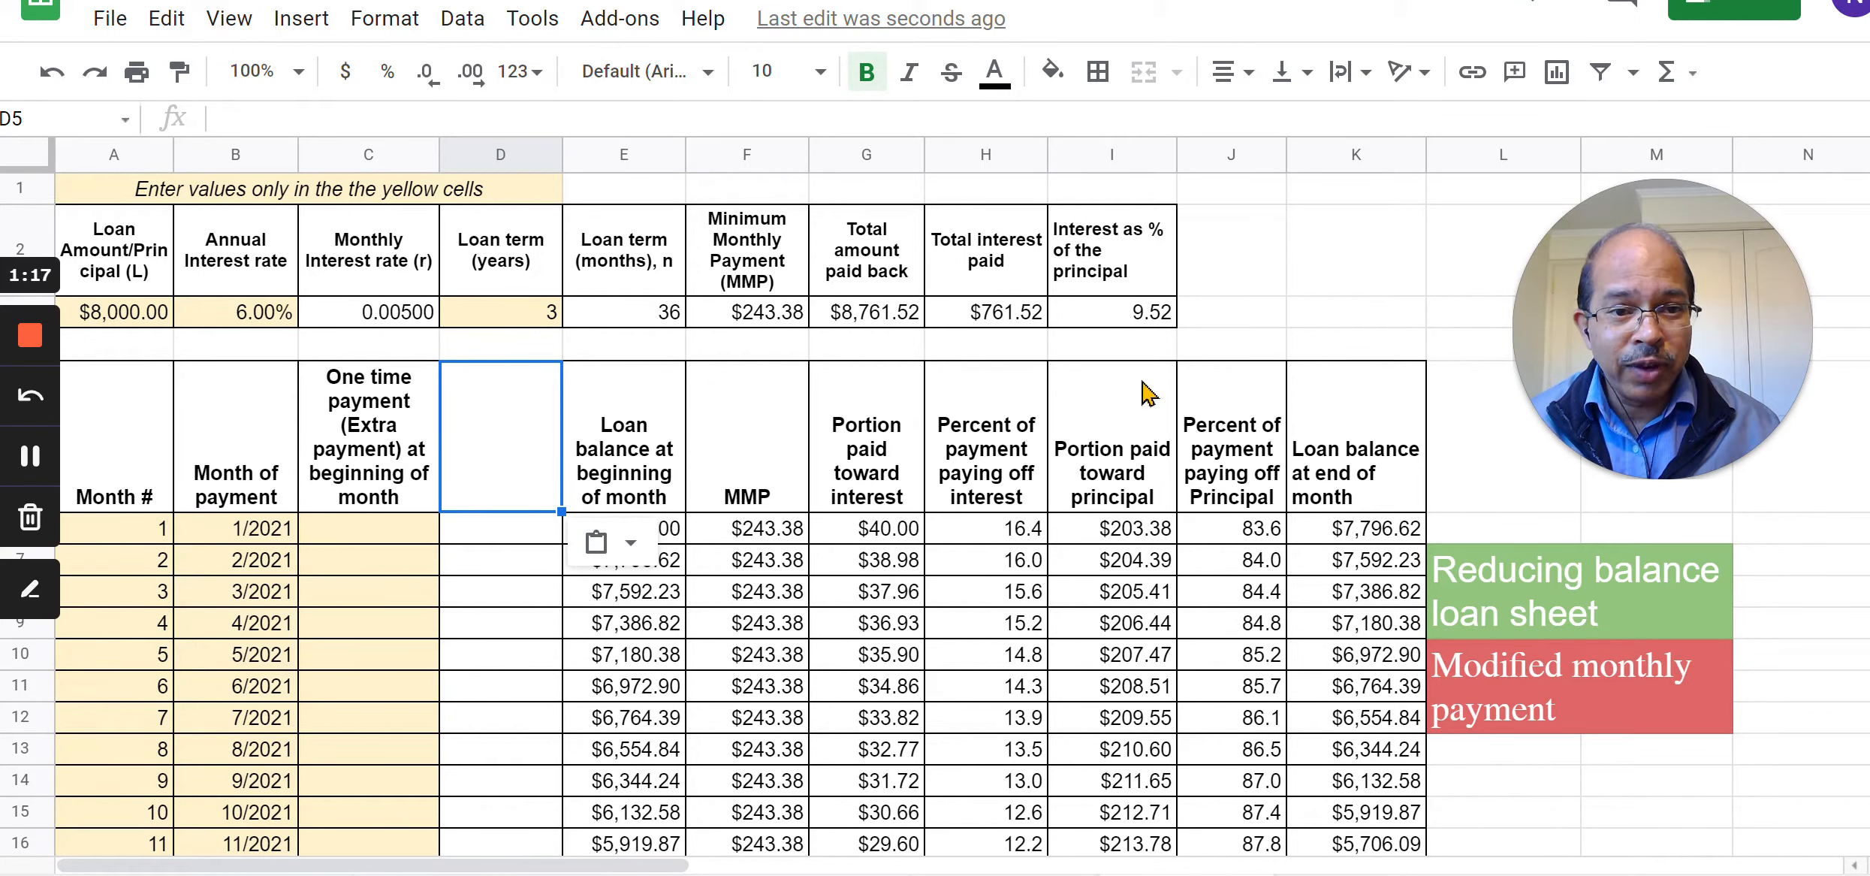
click(30, 456)
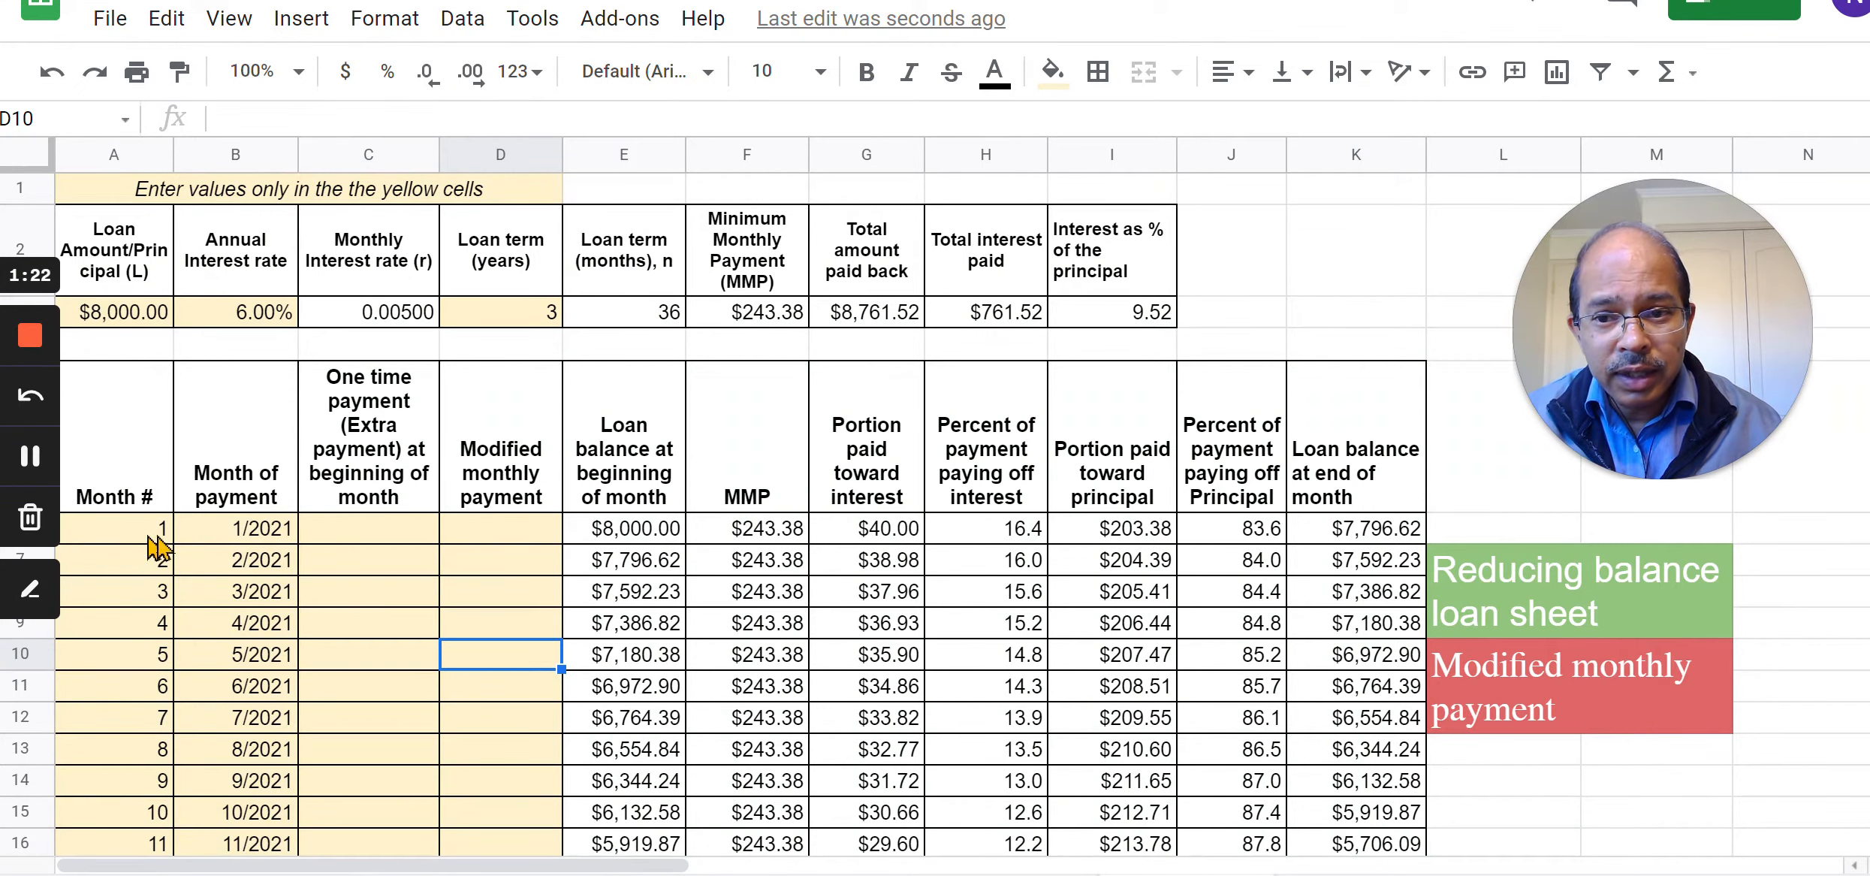
Review the new payment column down to the totals row, the yellow-cell note and the final month's ending balance formula.
scroll(519, 706, down, 7)
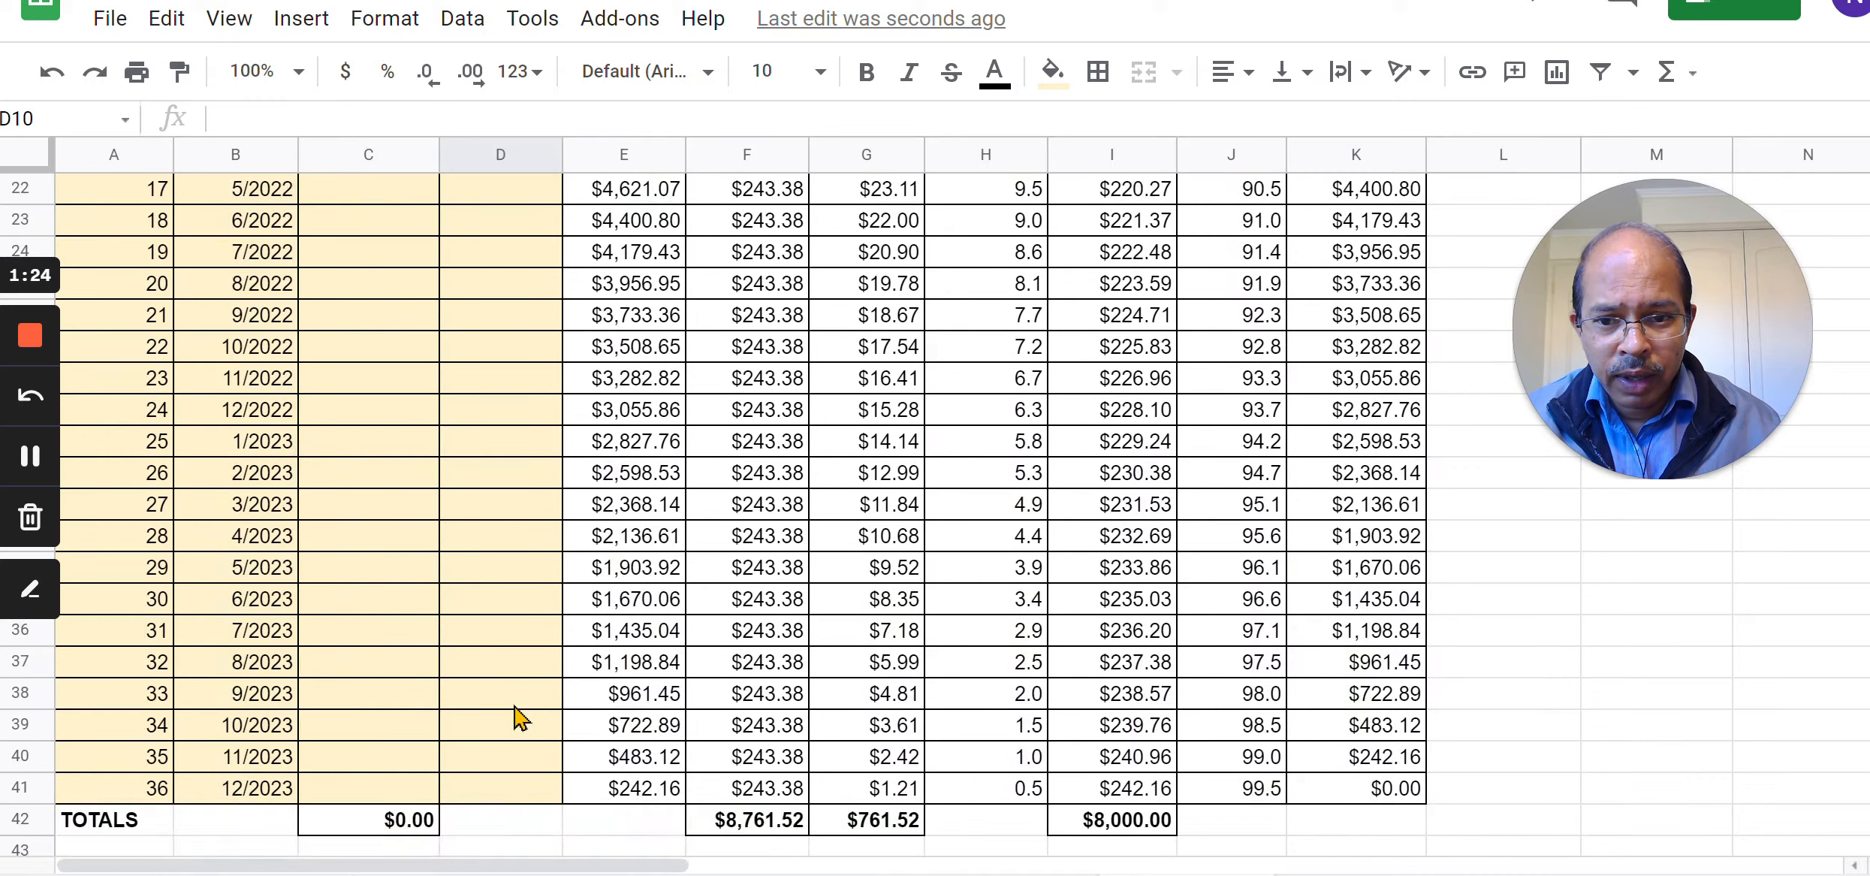
scroll(512, 707, up, 7)
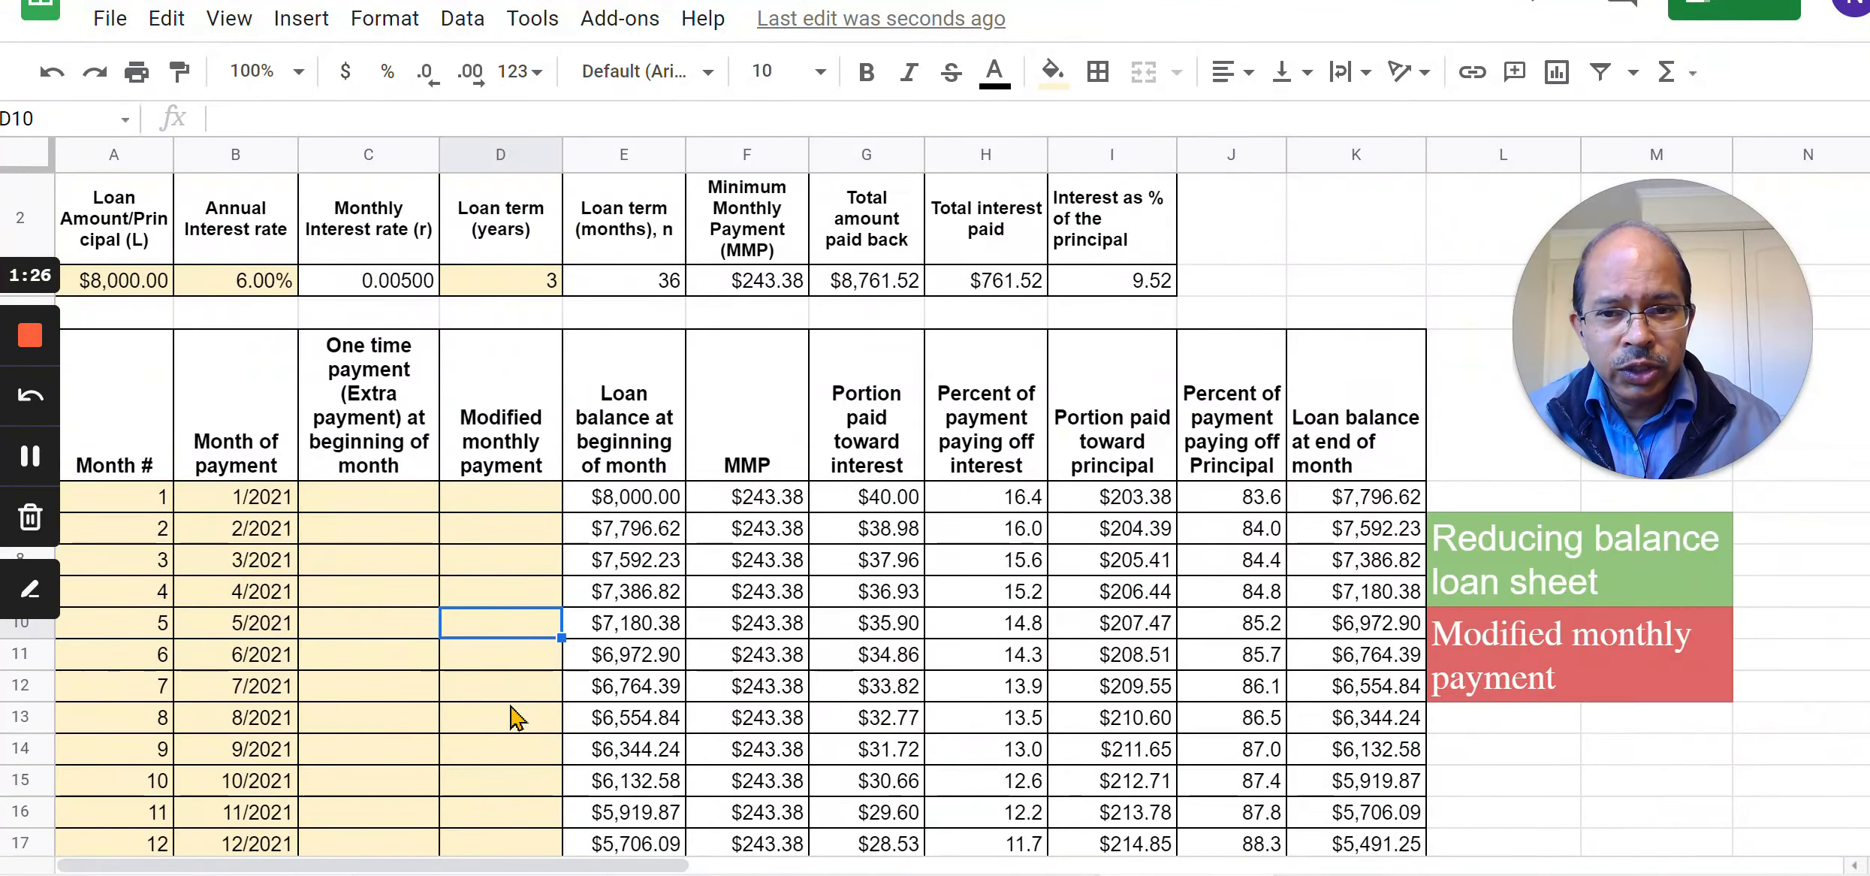
scroll(505, 705, up, 1)
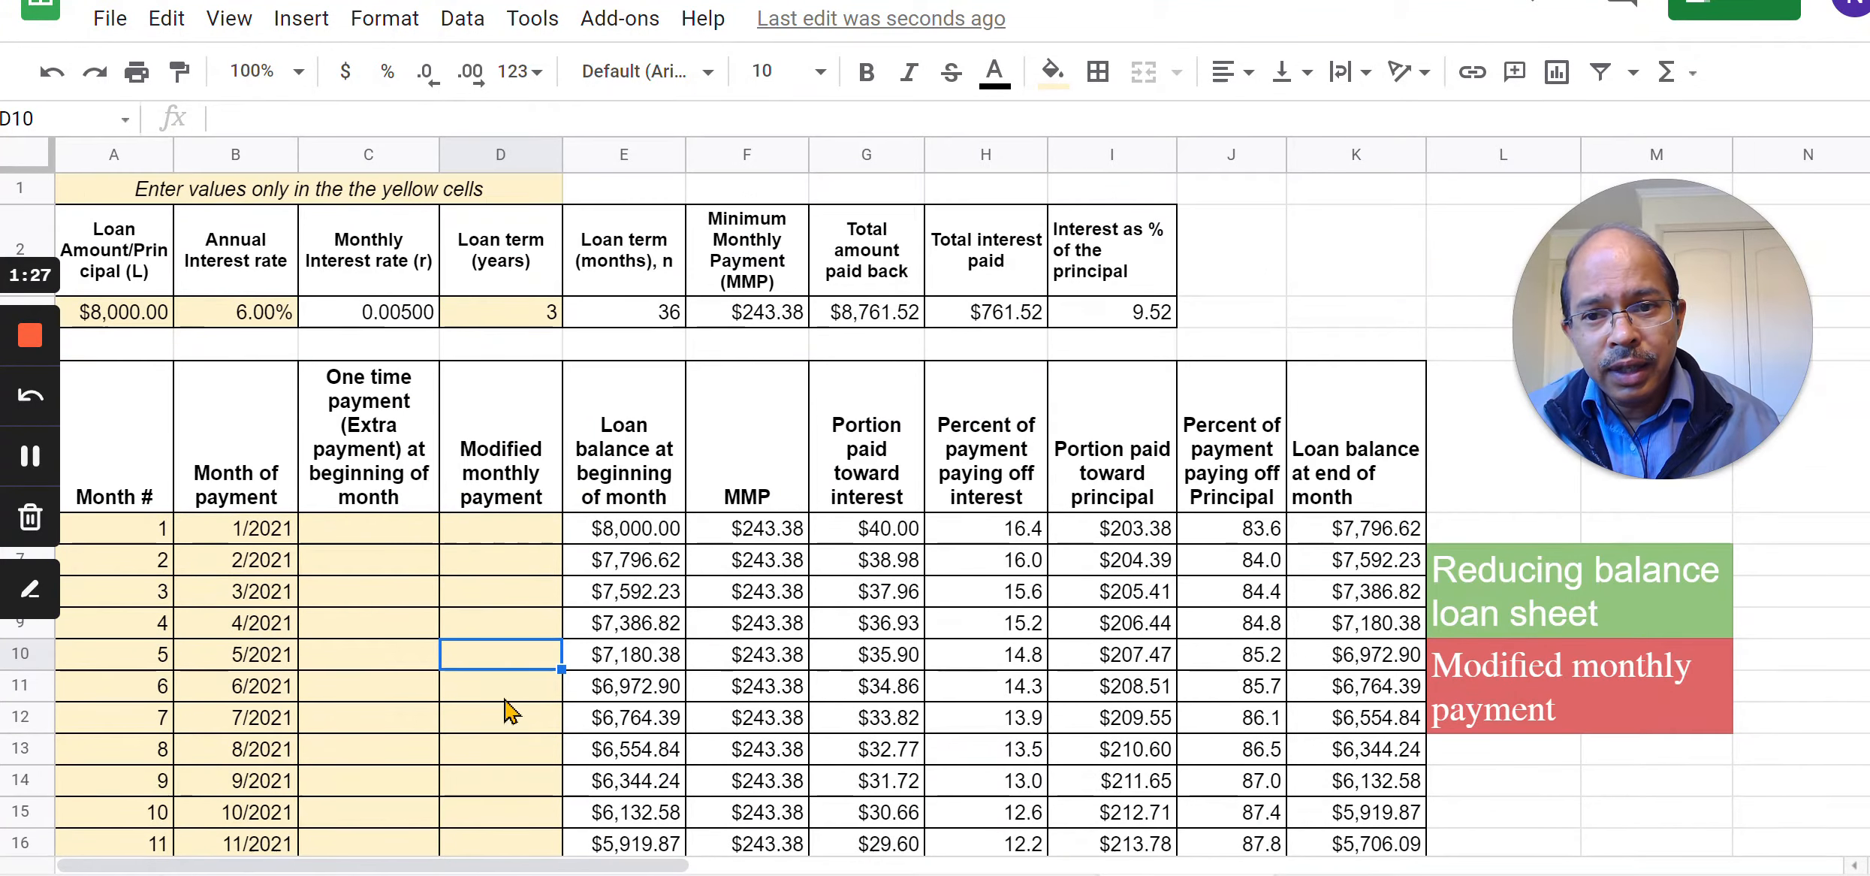
click(356, 197)
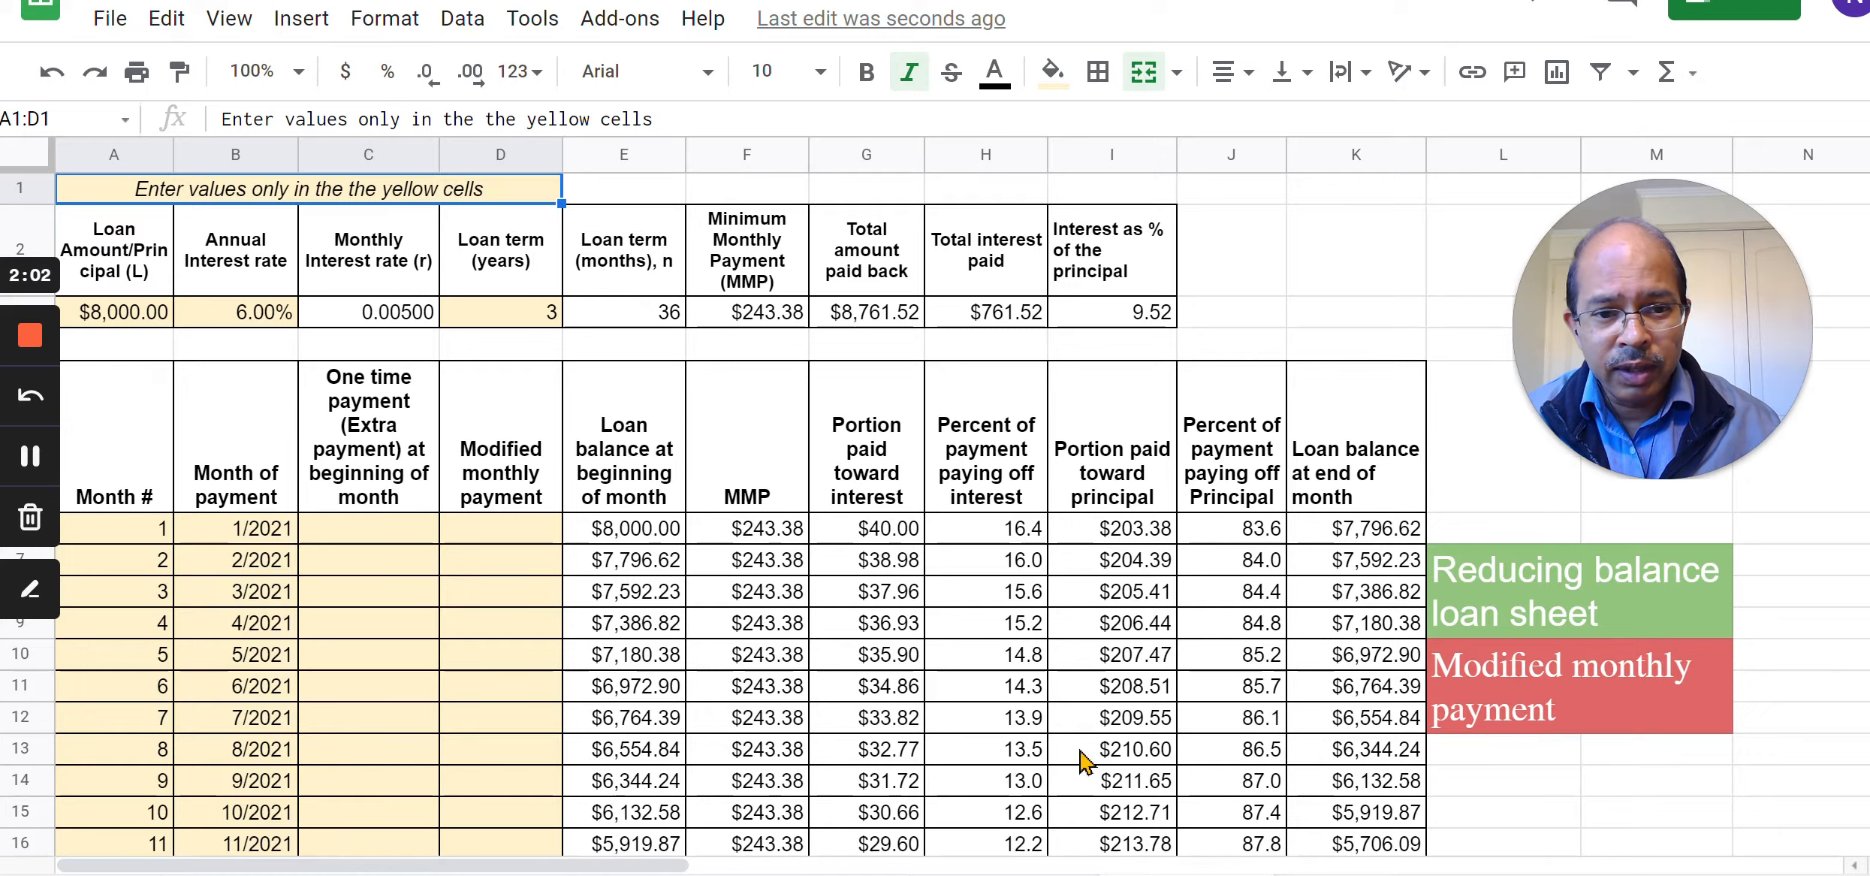
scroll(1081, 751, down, 5)
scroll(1081, 751, down, 3)
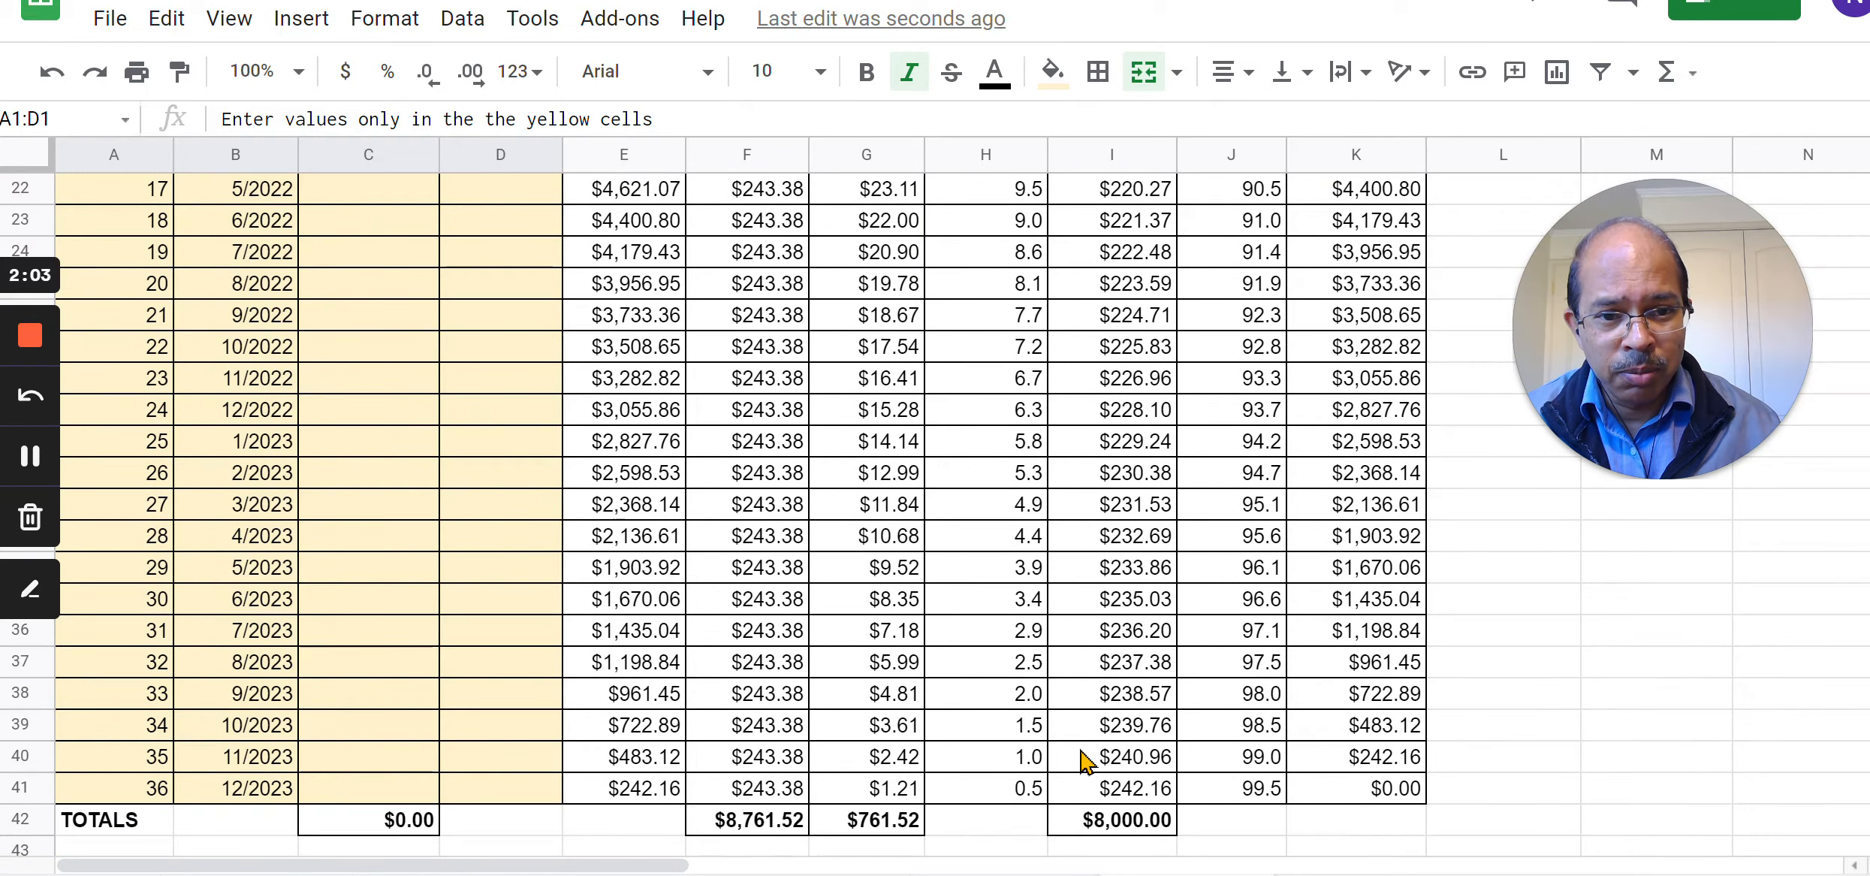
click(1395, 789)
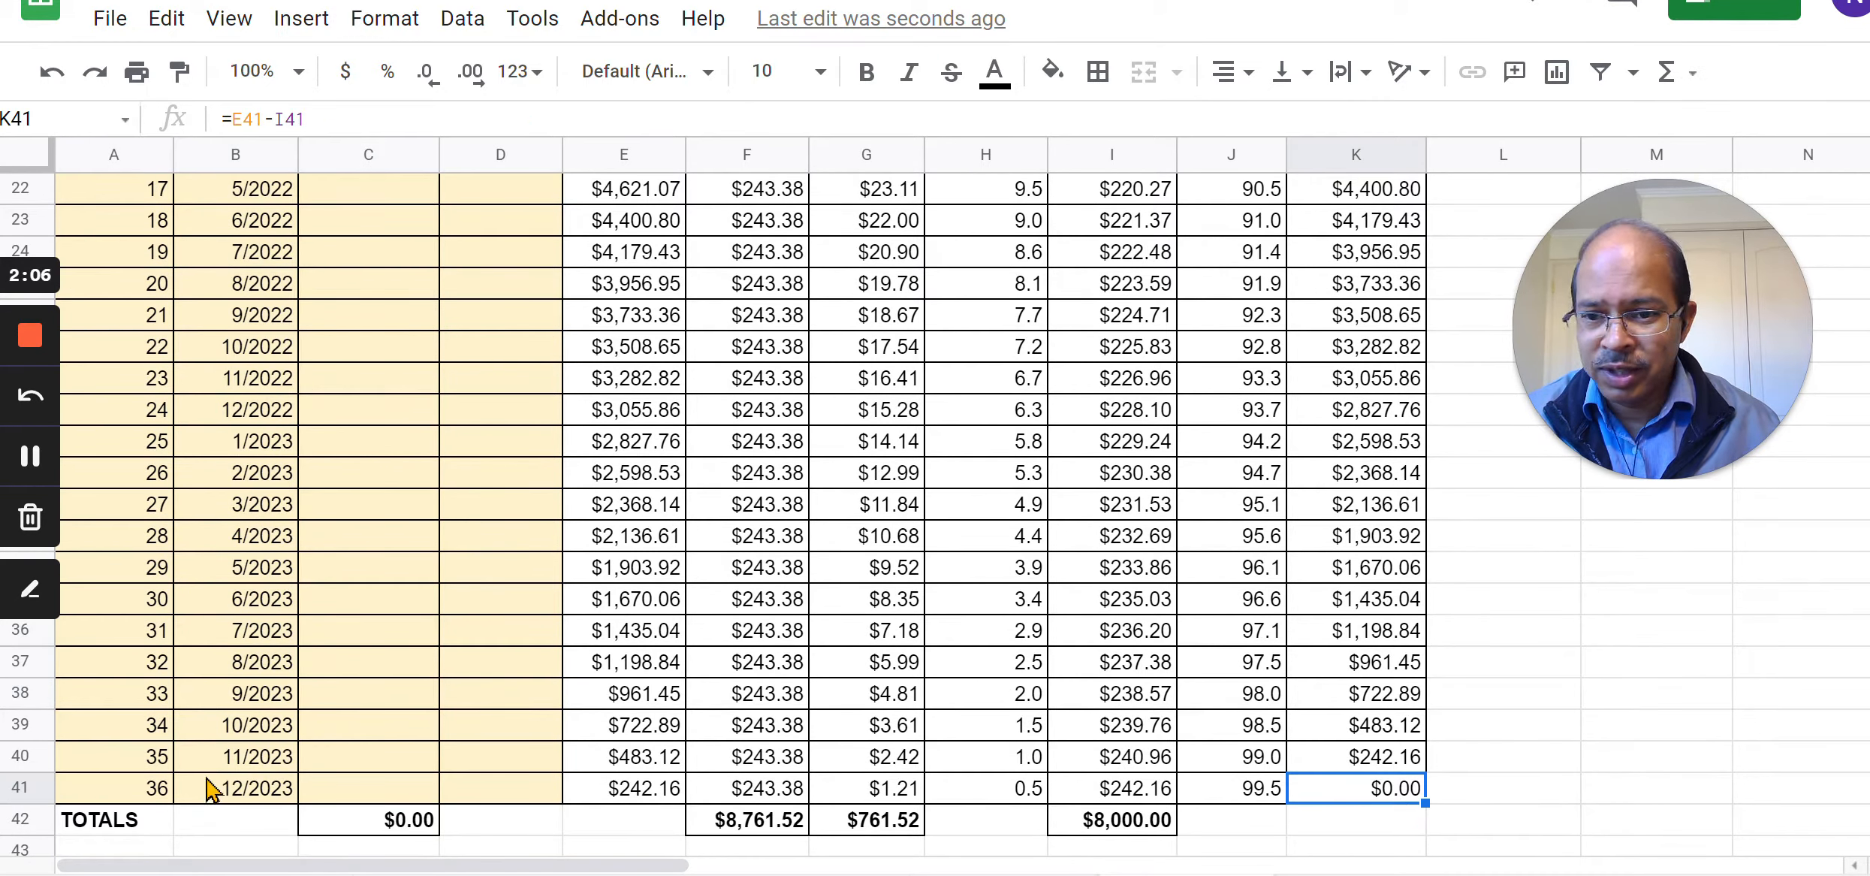
scroll(751, 600, up, 8)
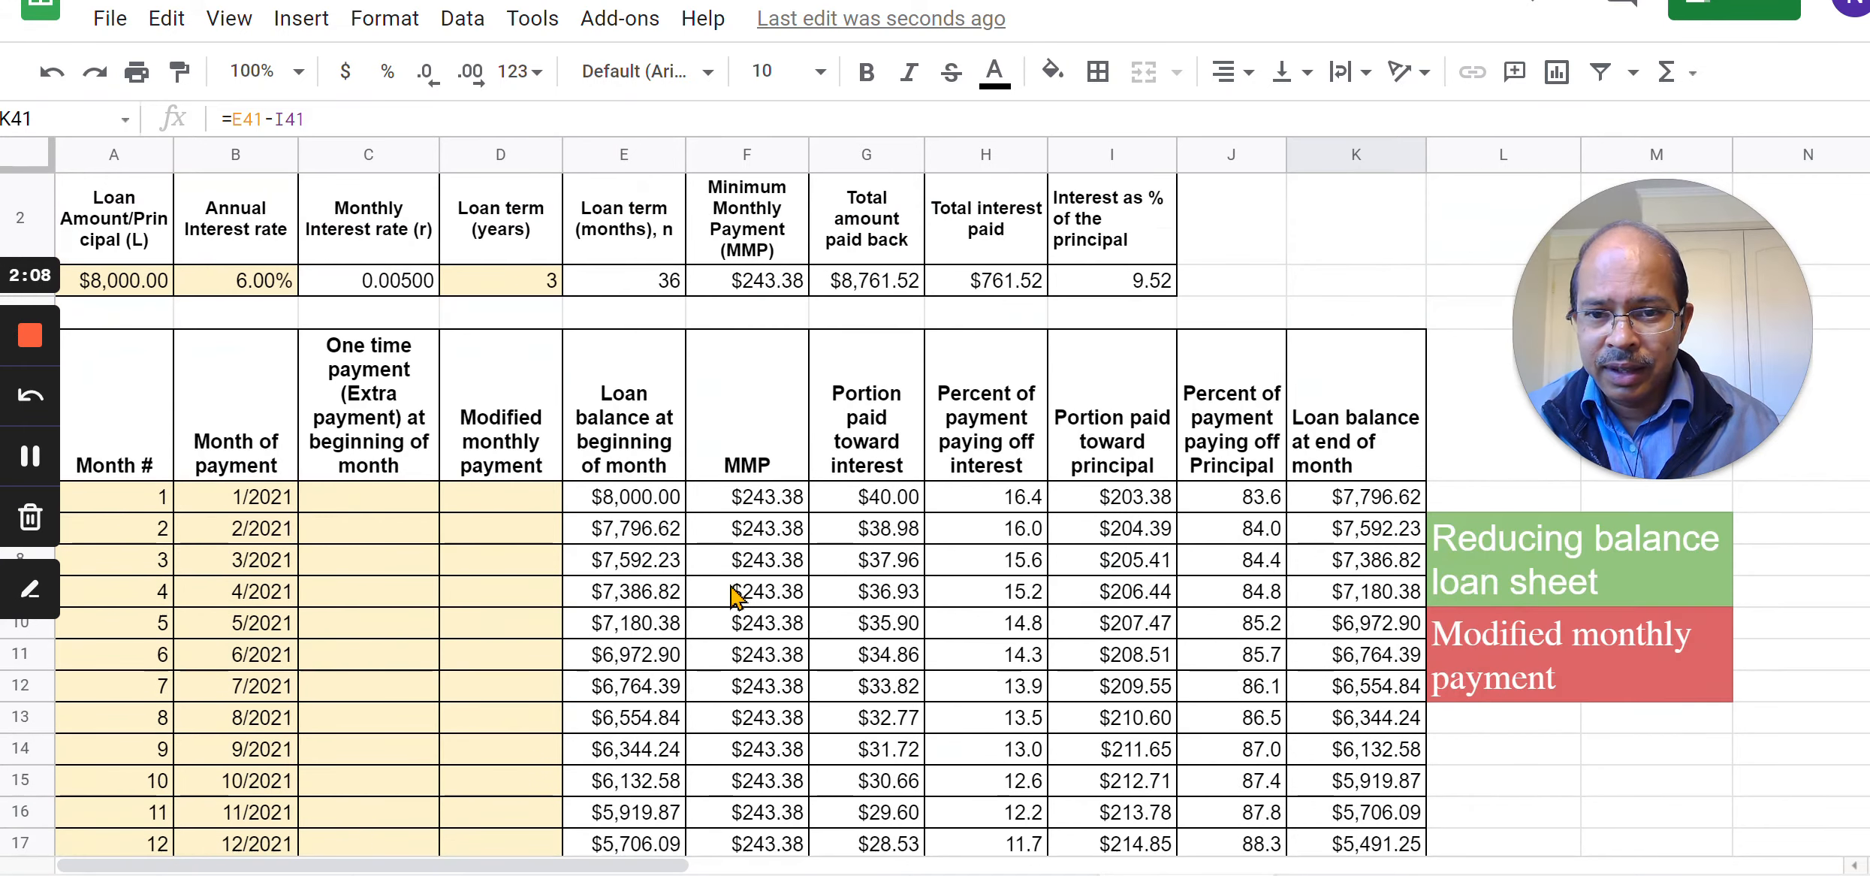
Enter a one-time extra payment of 500 for month 2 in C7 and inspect that month's principal formula.
click(378, 535)
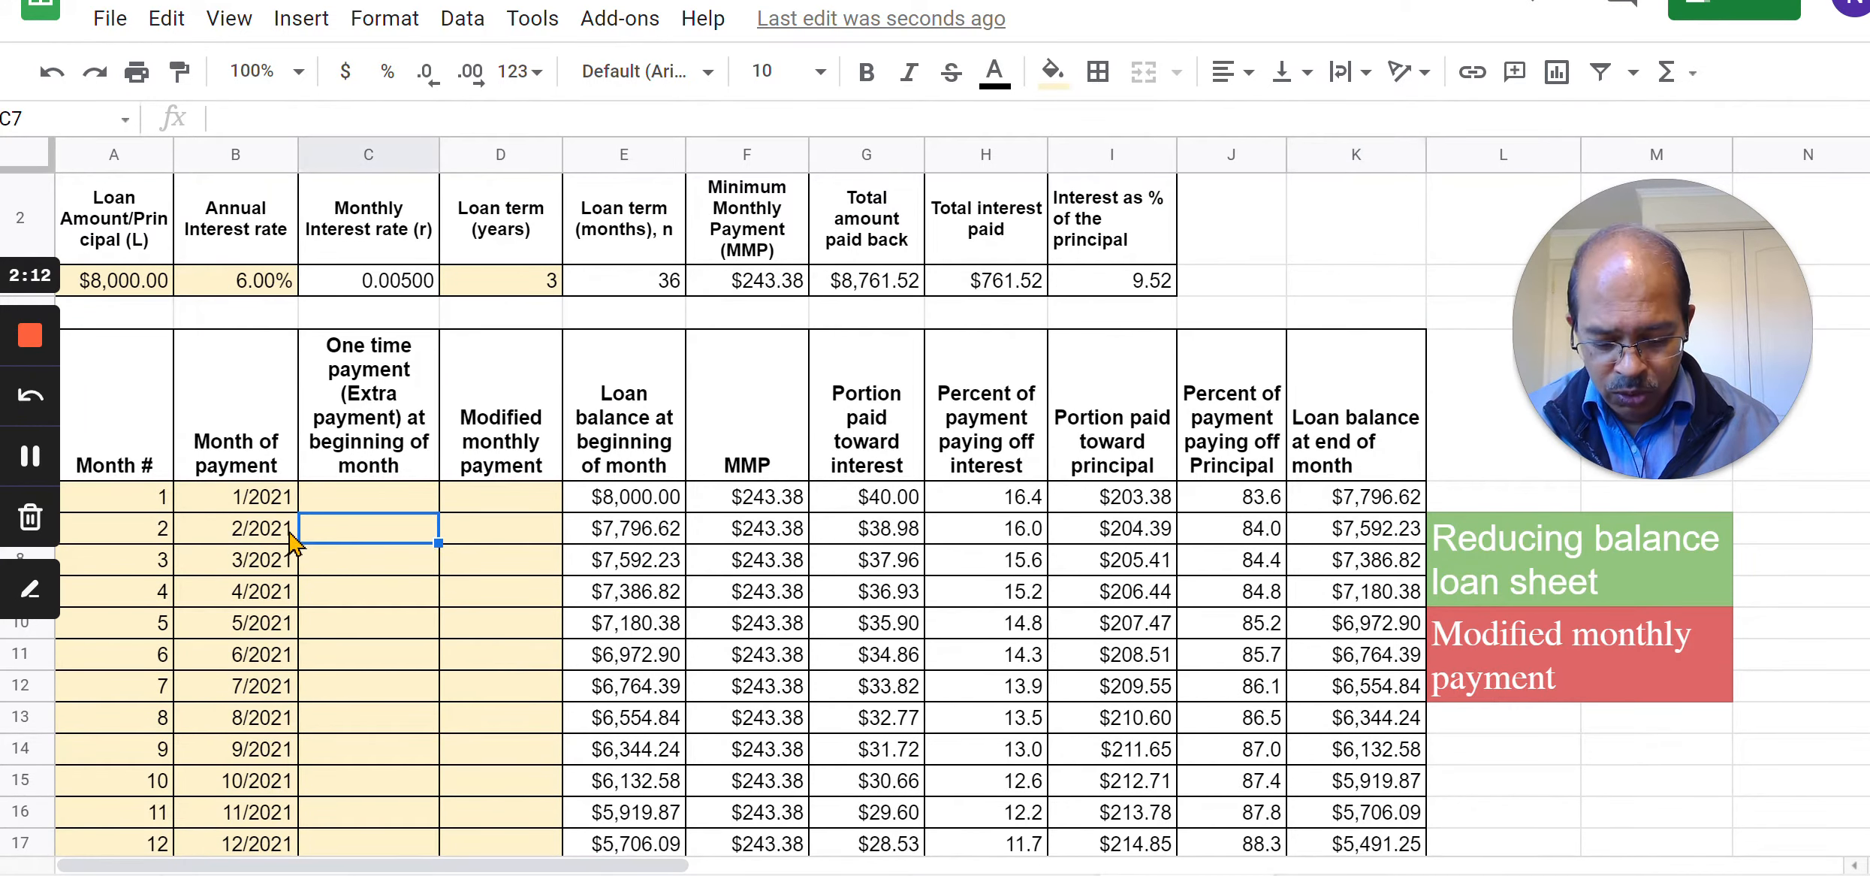
text(500)
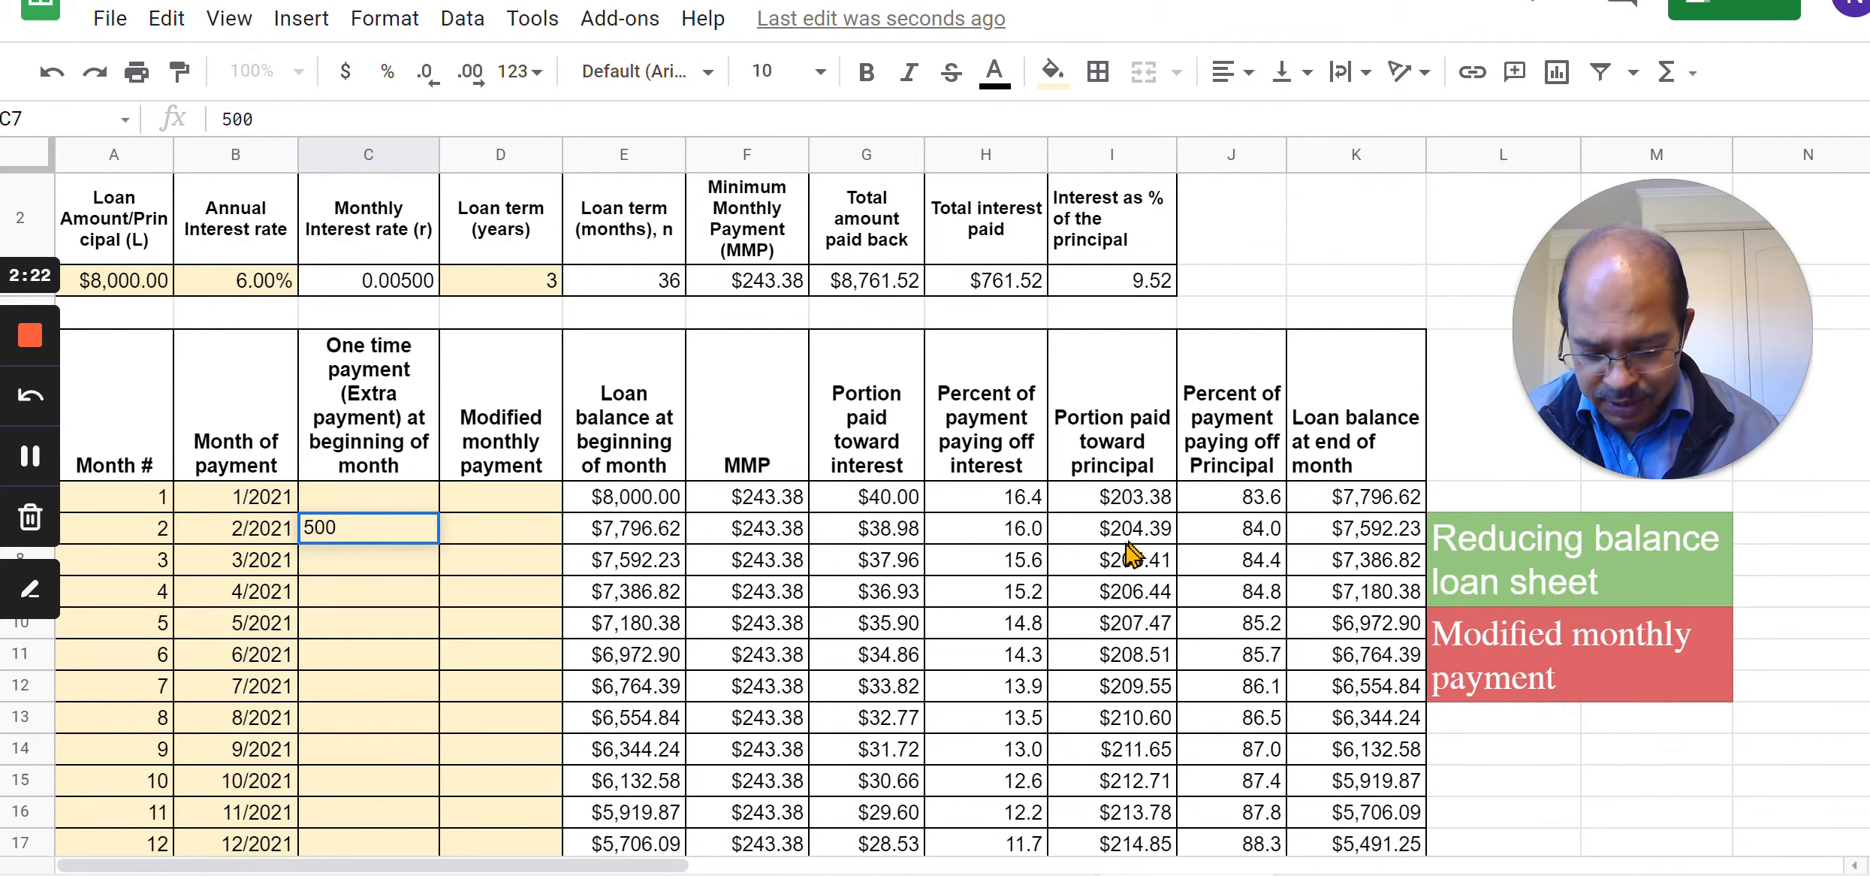
click(365, 656)
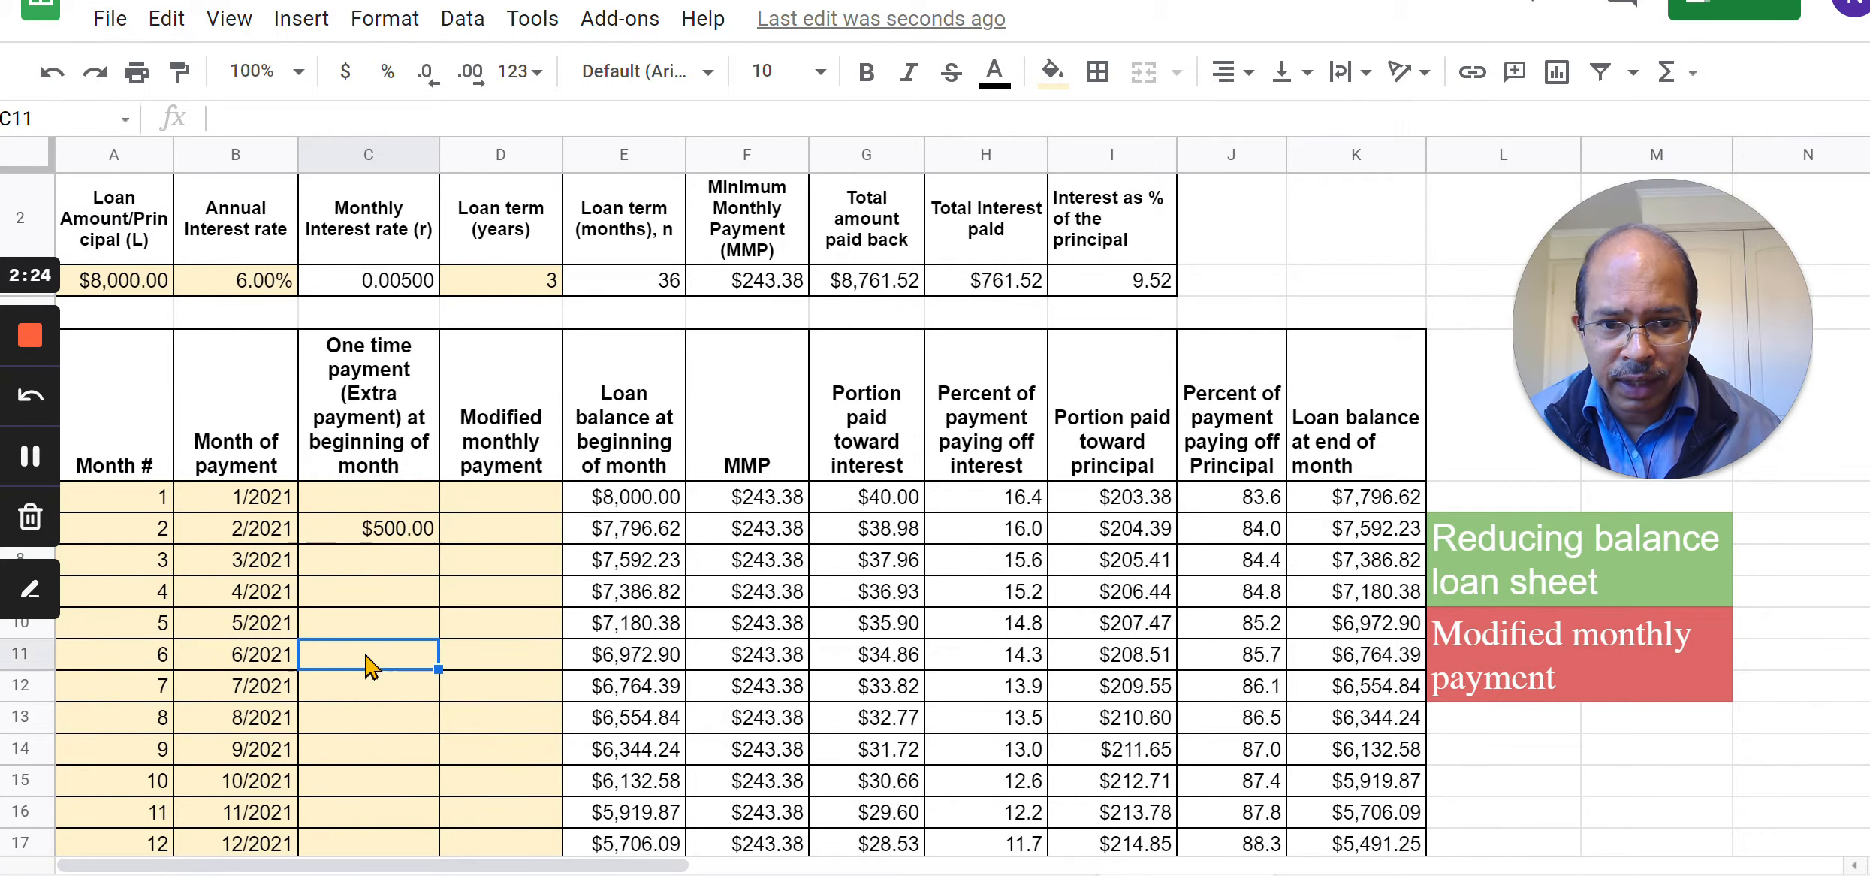
click(1132, 536)
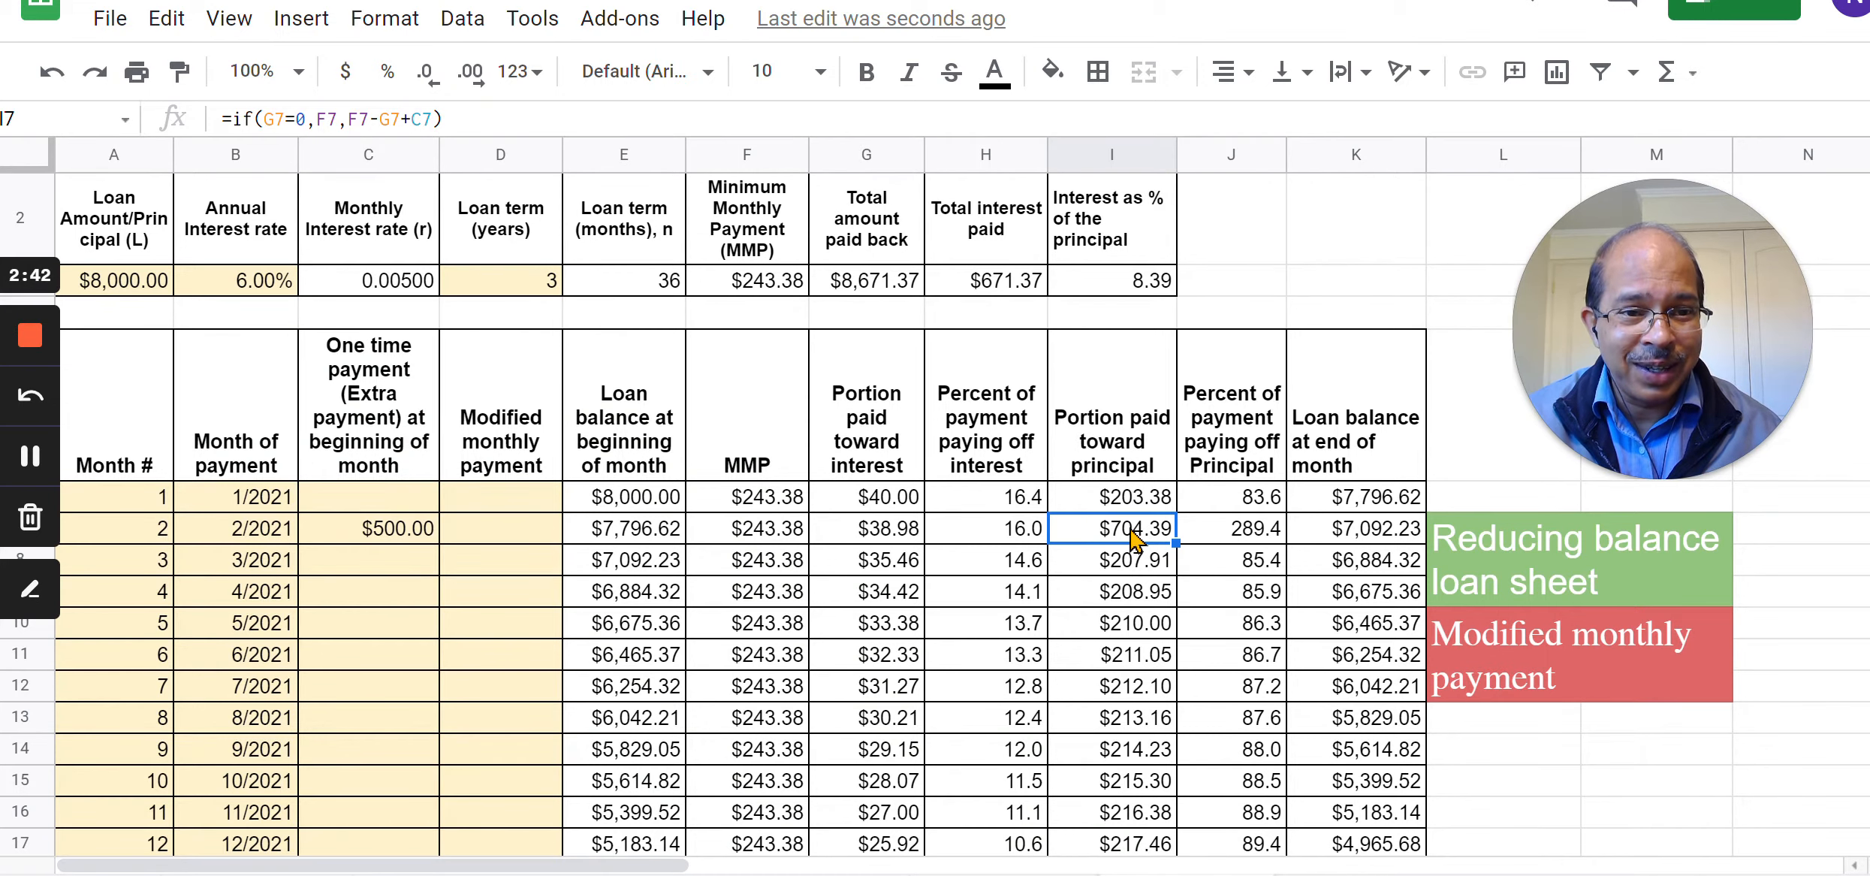
Enter a modified monthly payment of 50 for month 2 in D7.
click(515, 535)
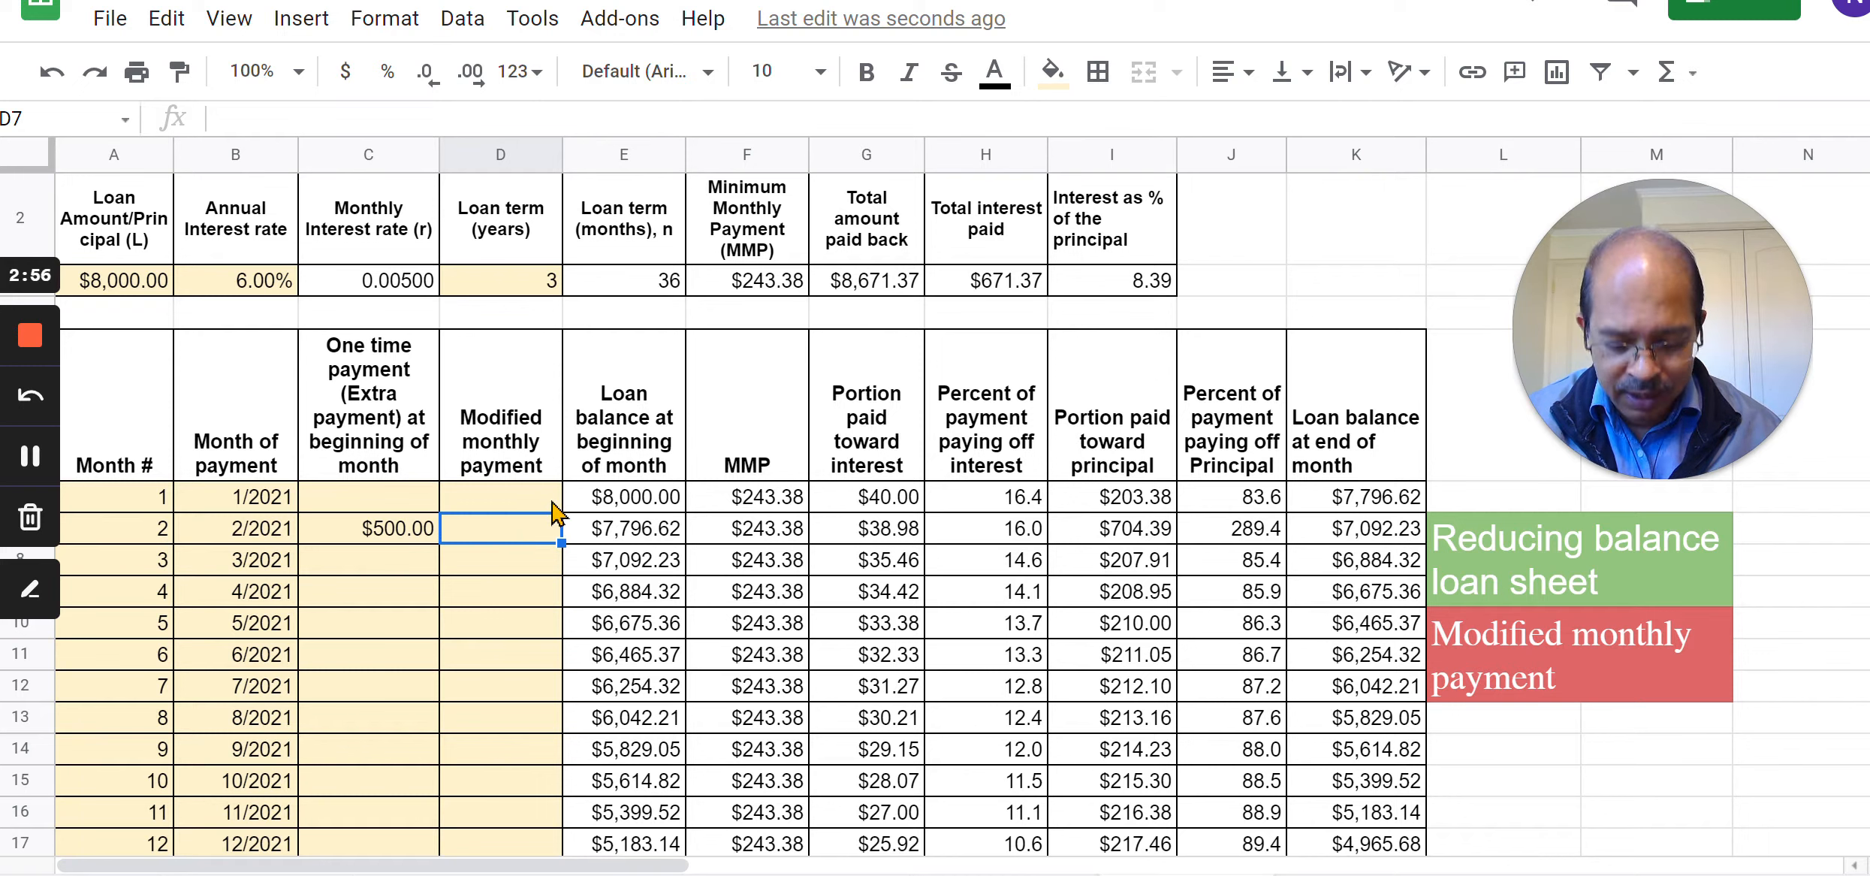
text(50)
key(Return)
click(511, 526)
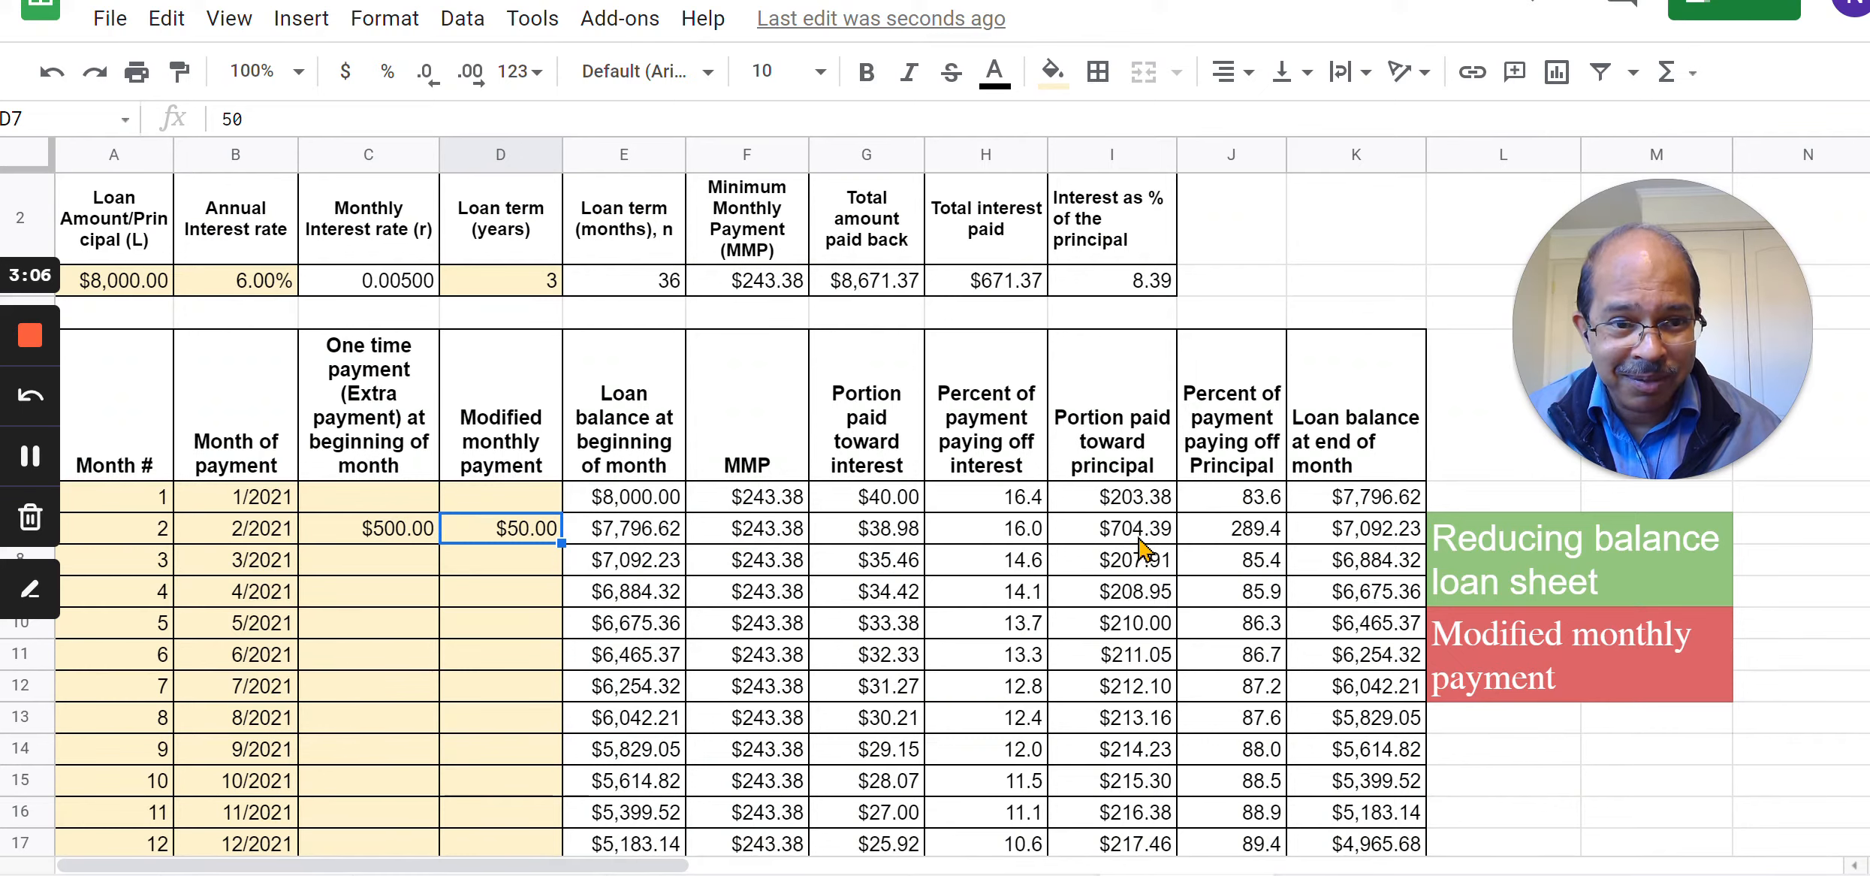
Add D7 to the principal formula in I7, making it =if(G7=0,F7,F7-G7+C7+D7), and copy it across I6:I41.
click(30, 456)
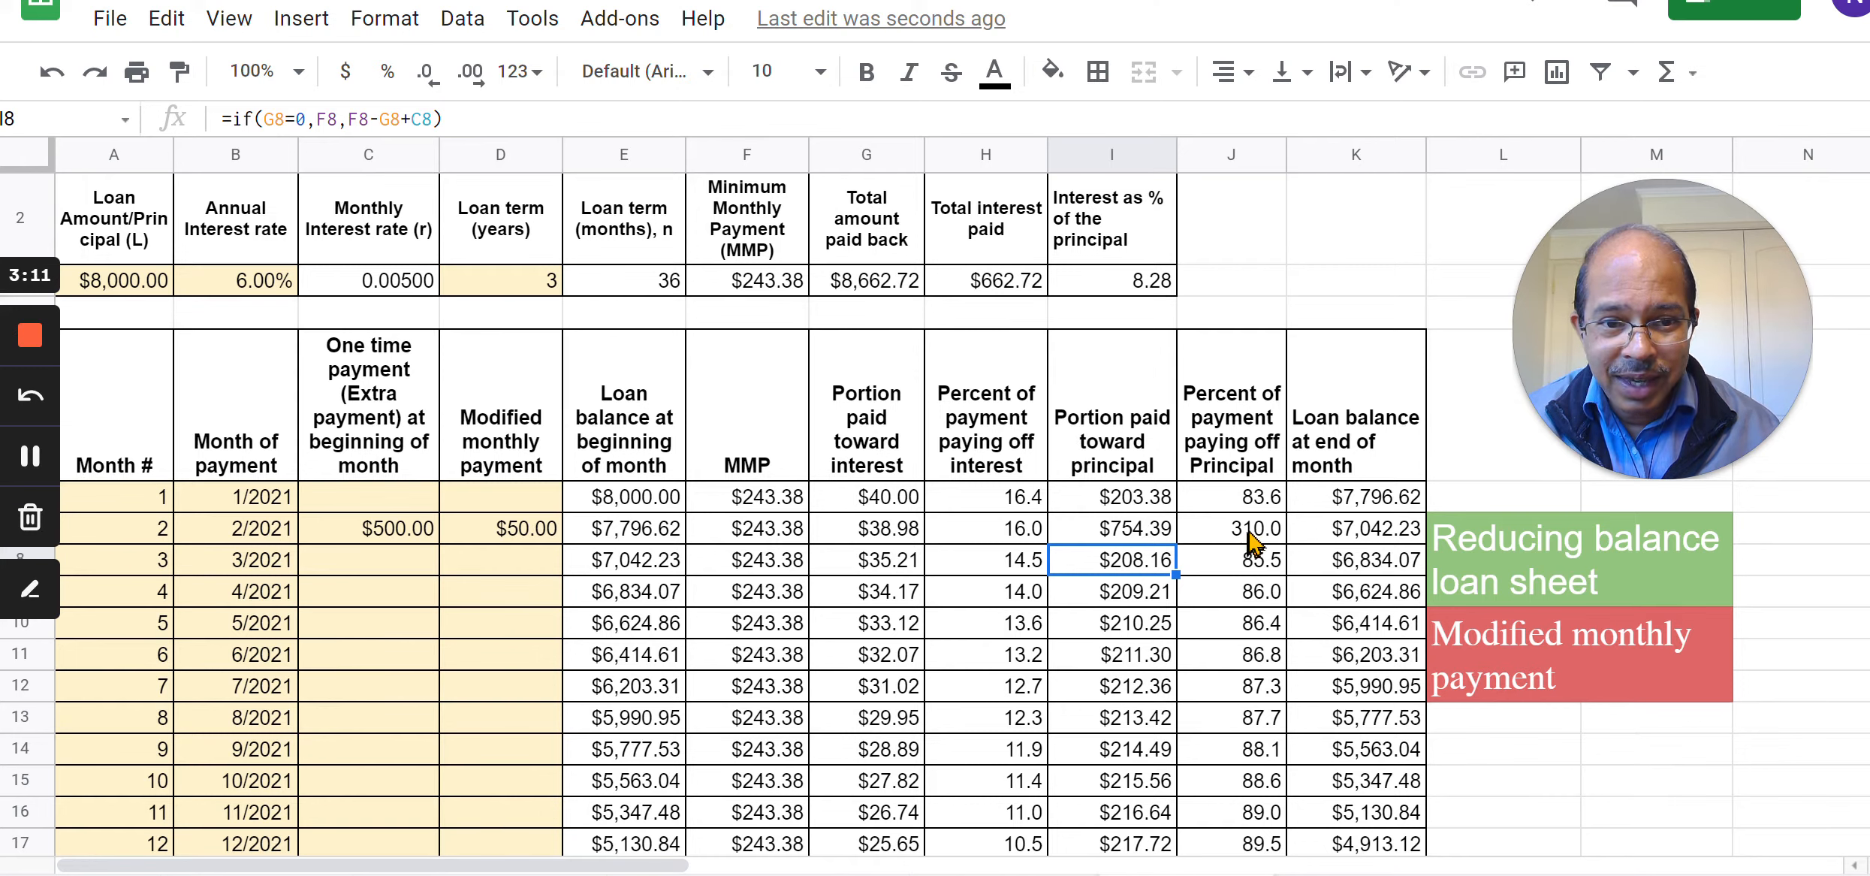
click(1139, 533)
drag(1175, 540, 1165, 758)
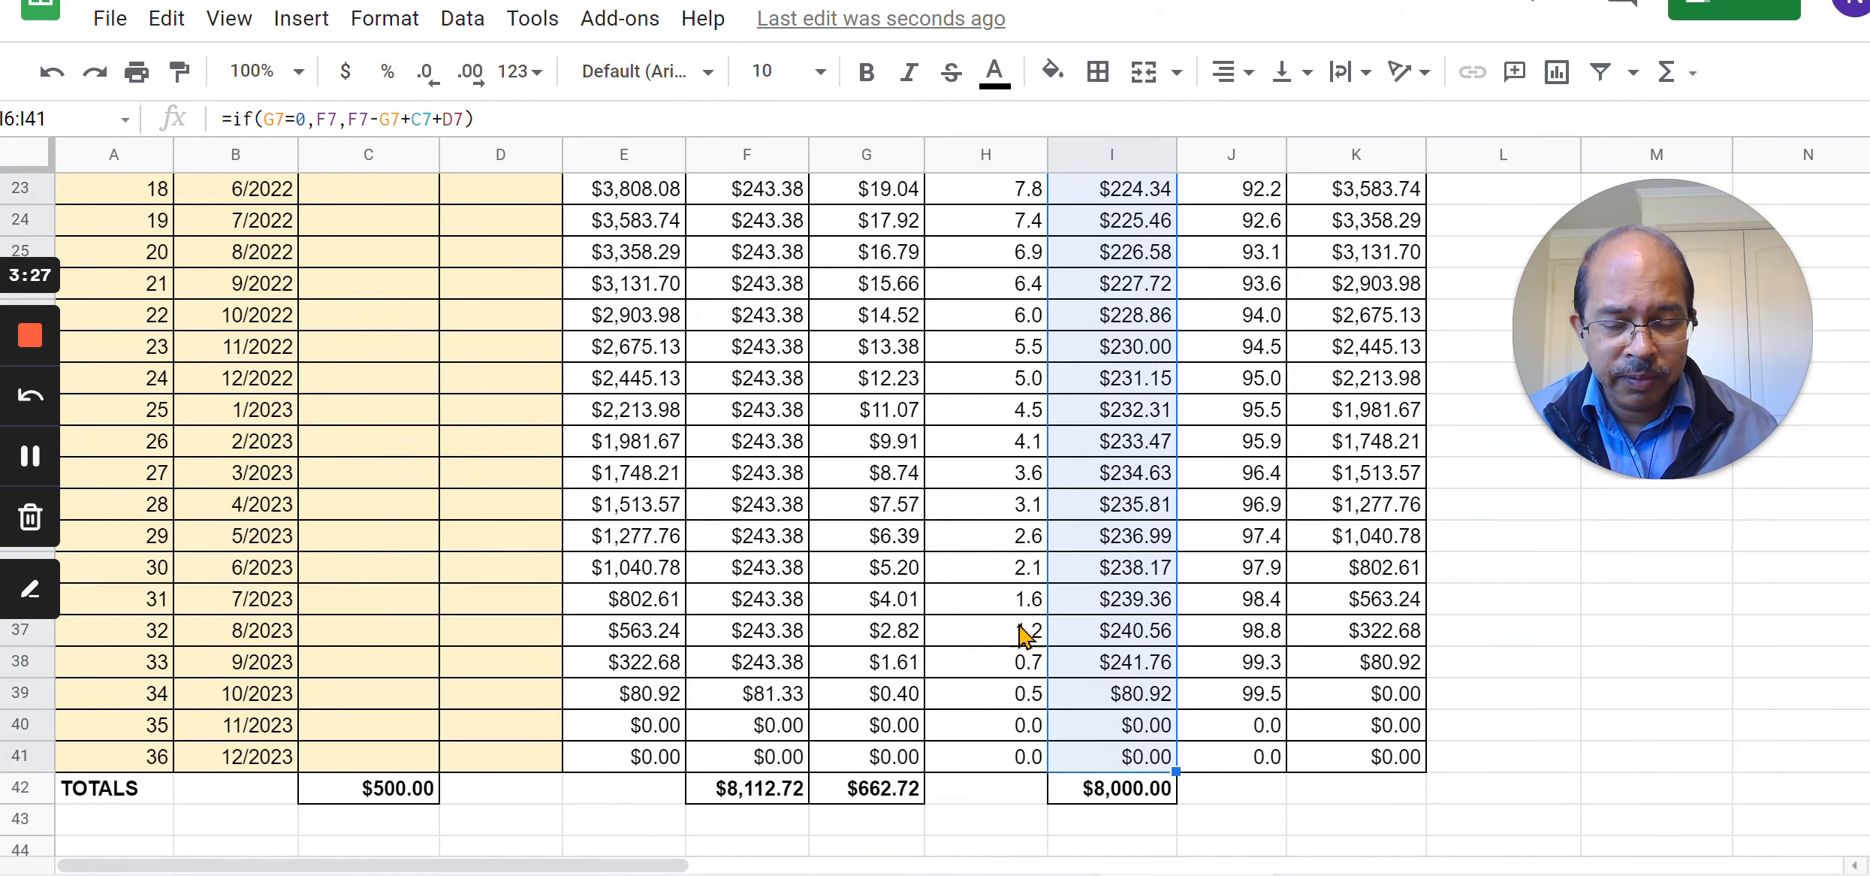
Fill the 50 modified monthly payment from D7 down to D41 and review the schedule.
scroll(864, 645, up, 10)
click(537, 539)
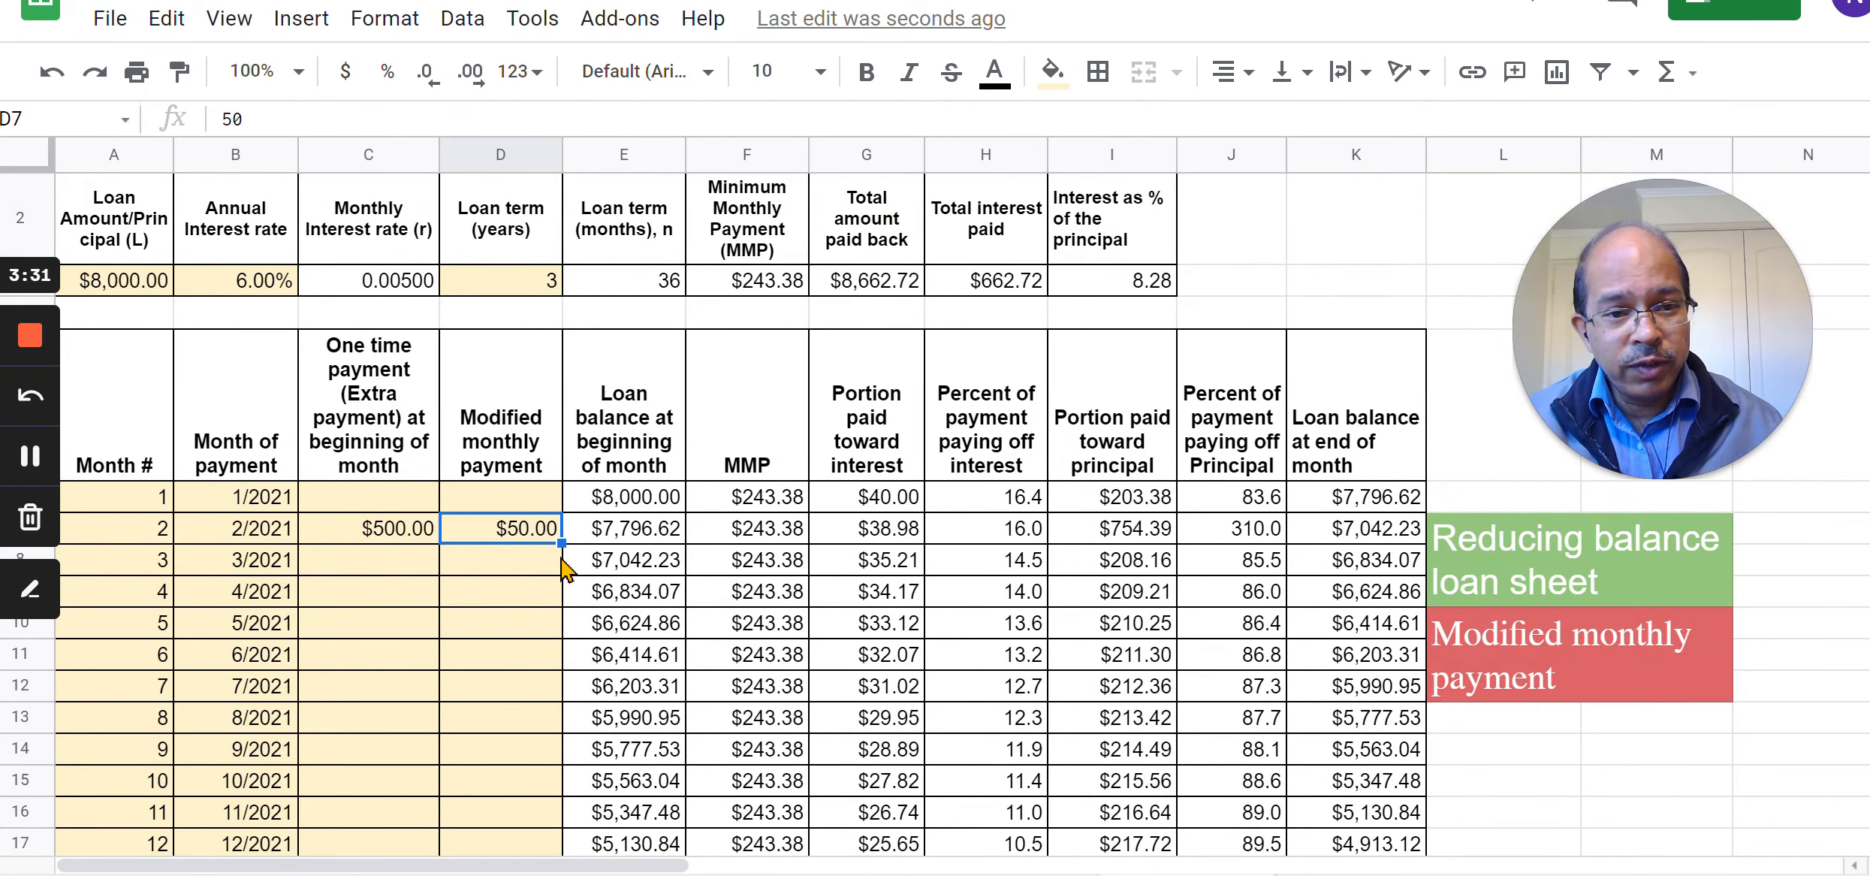
drag(559, 546, 549, 867)
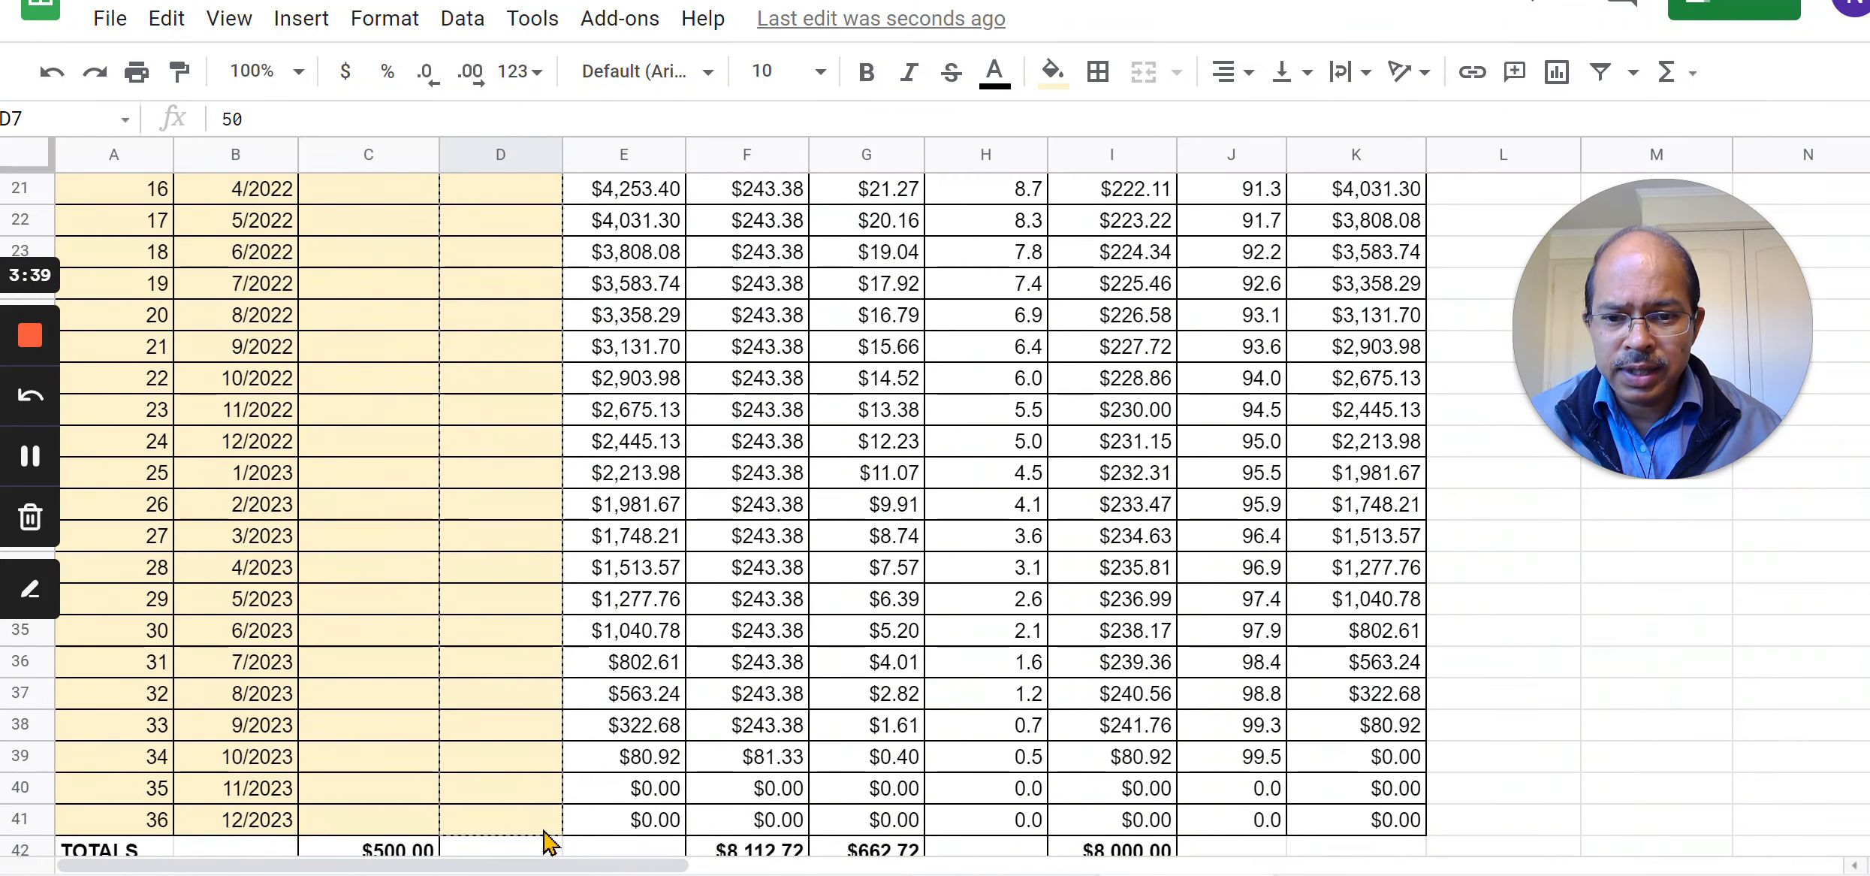
drag(542, 829, 534, 827)
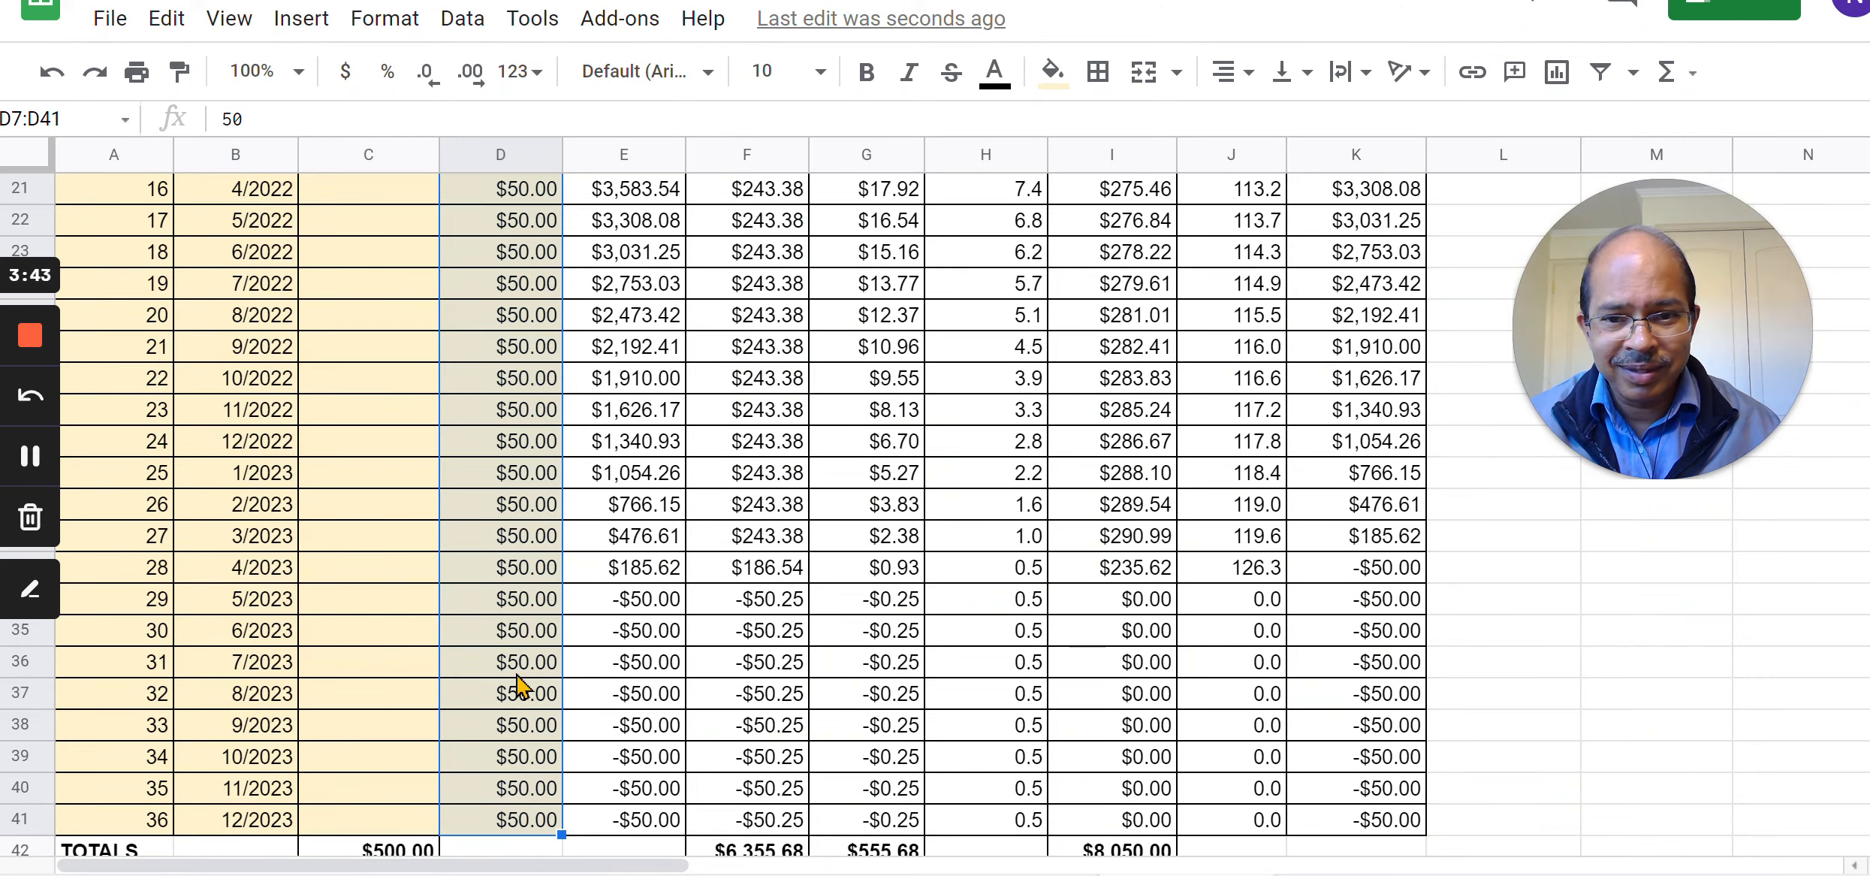
scroll(518, 687, up, 10)
scroll(518, 687, down, 2)
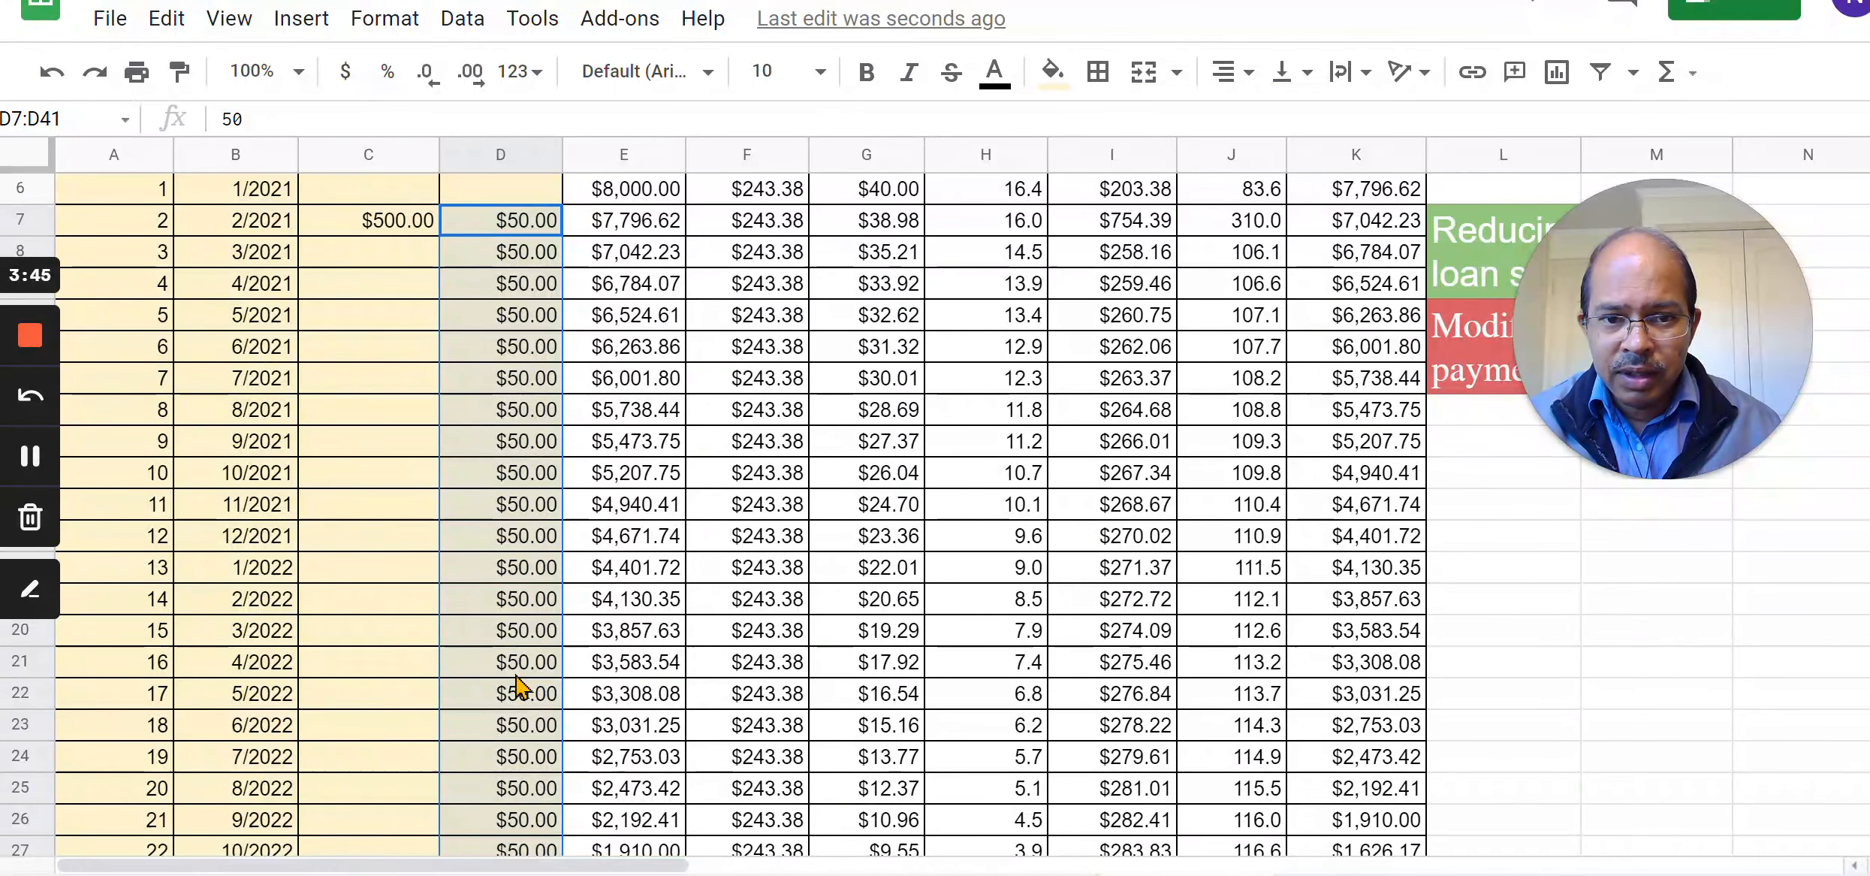
scroll(518, 687, up, 3)
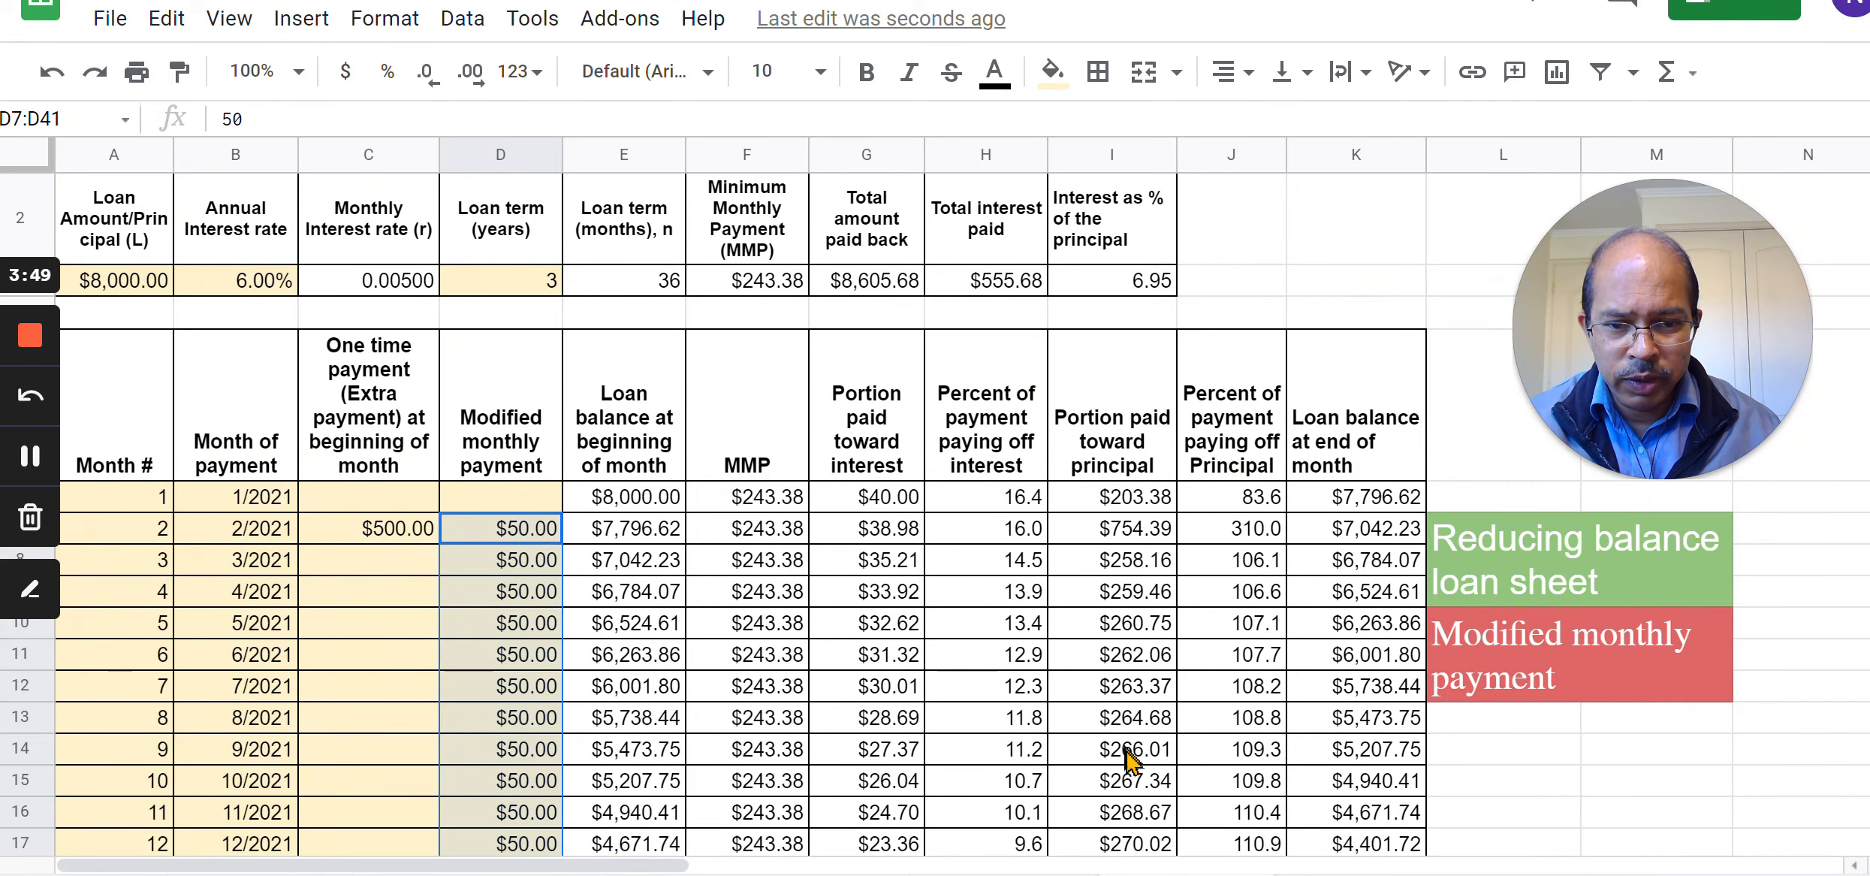
Clear the modified monthly payments in D33:D41 for months 28 to 36 and check month 28's ending balance.
scroll(1130, 744, down, 10)
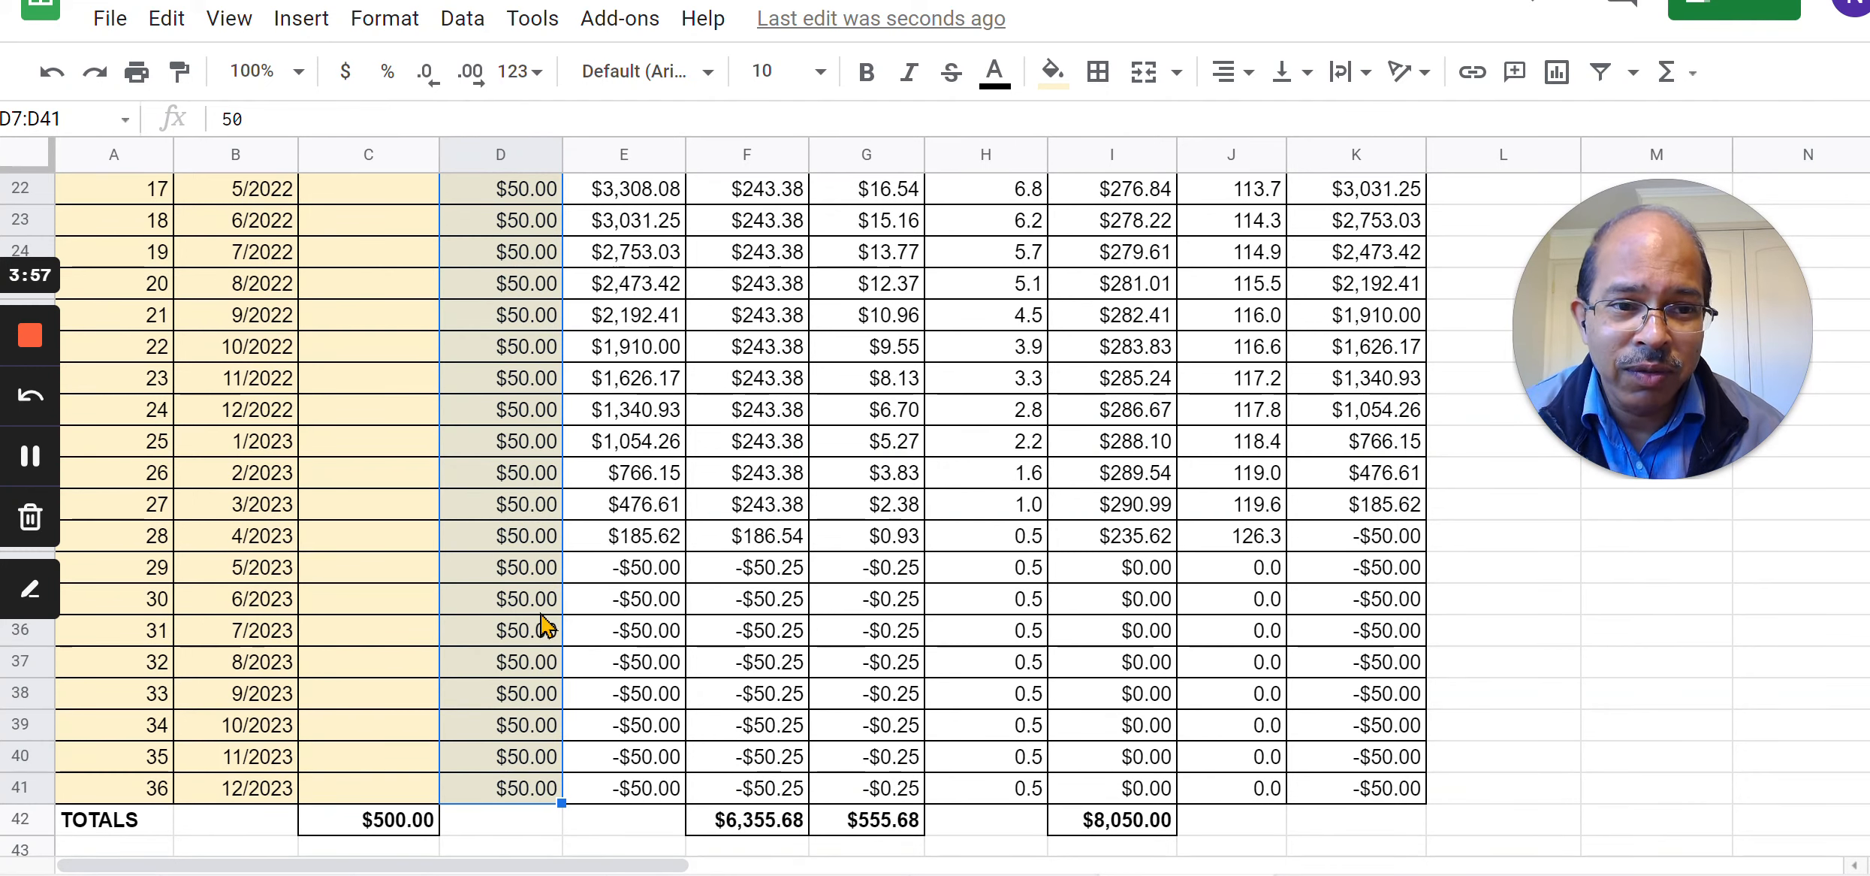
click(1376, 546)
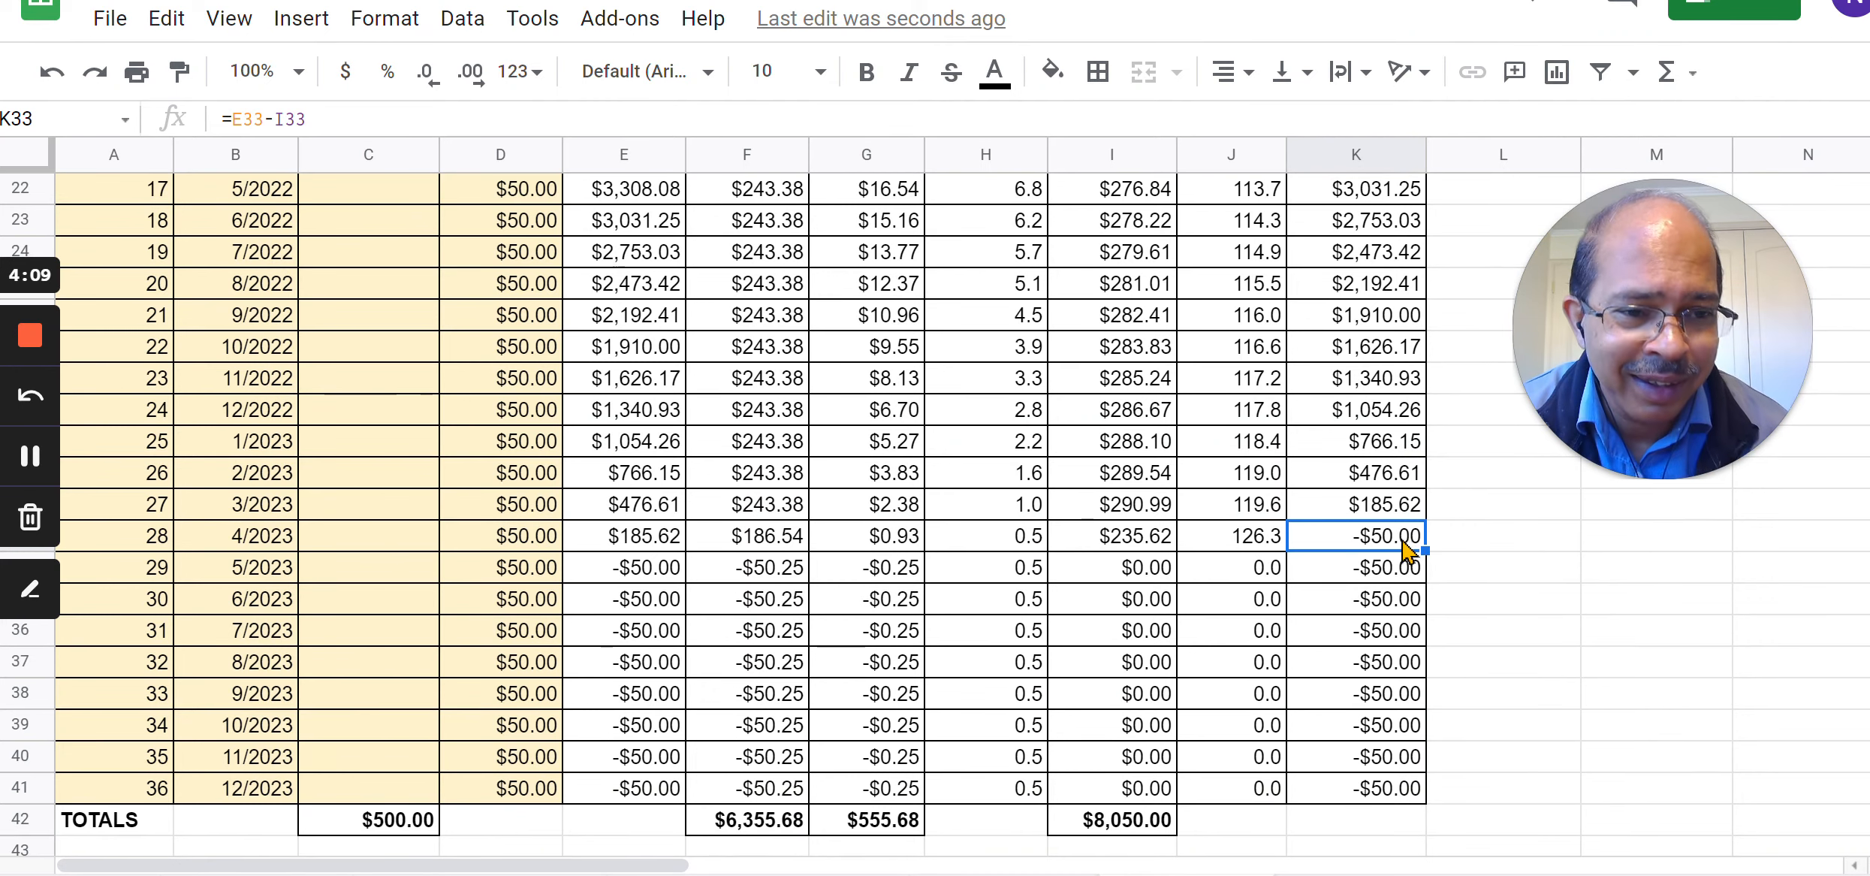
click(531, 546)
drag(531, 546, 534, 792)
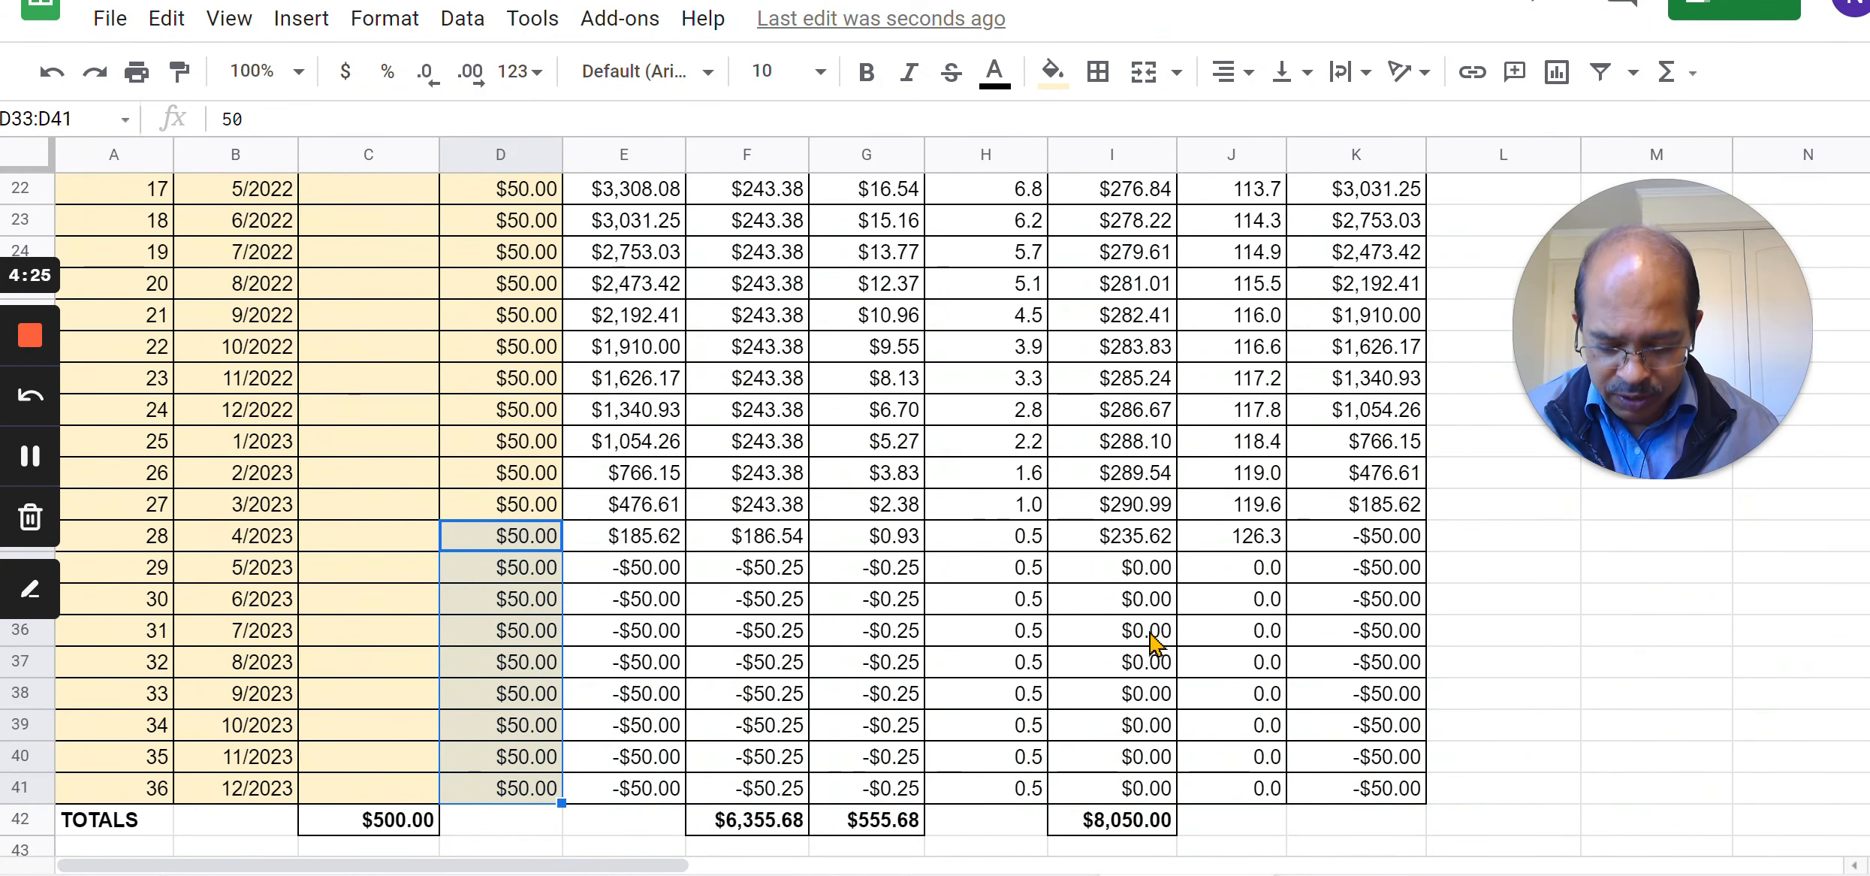
key(Delete)
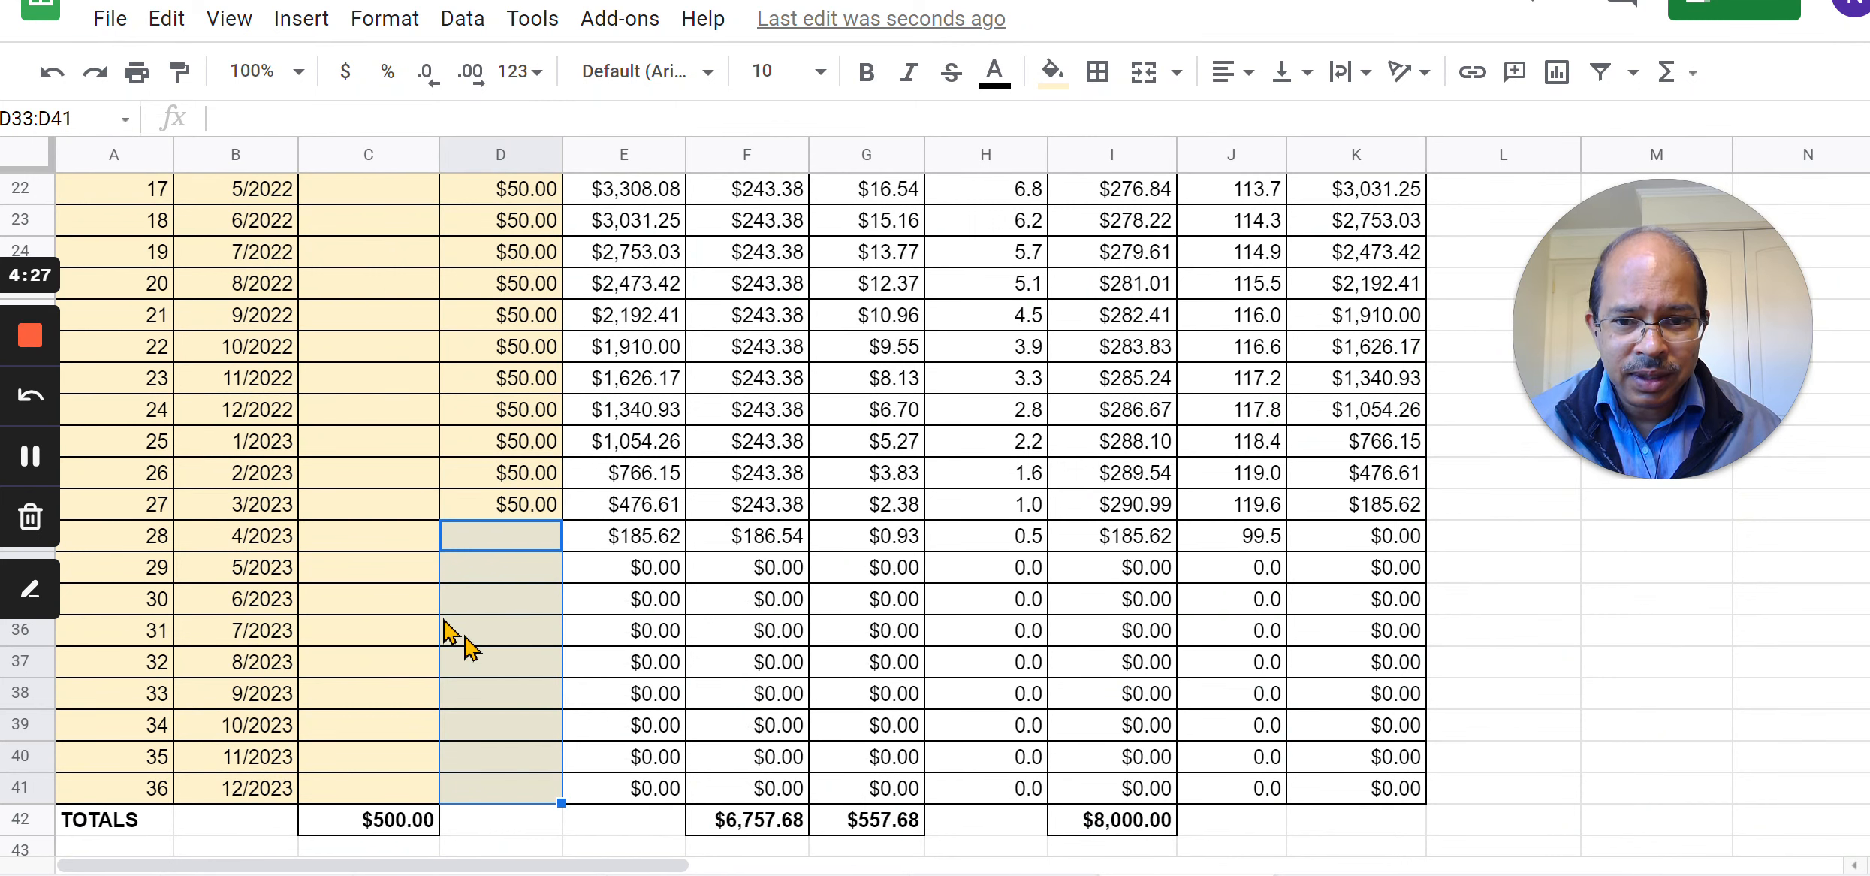
click(521, 645)
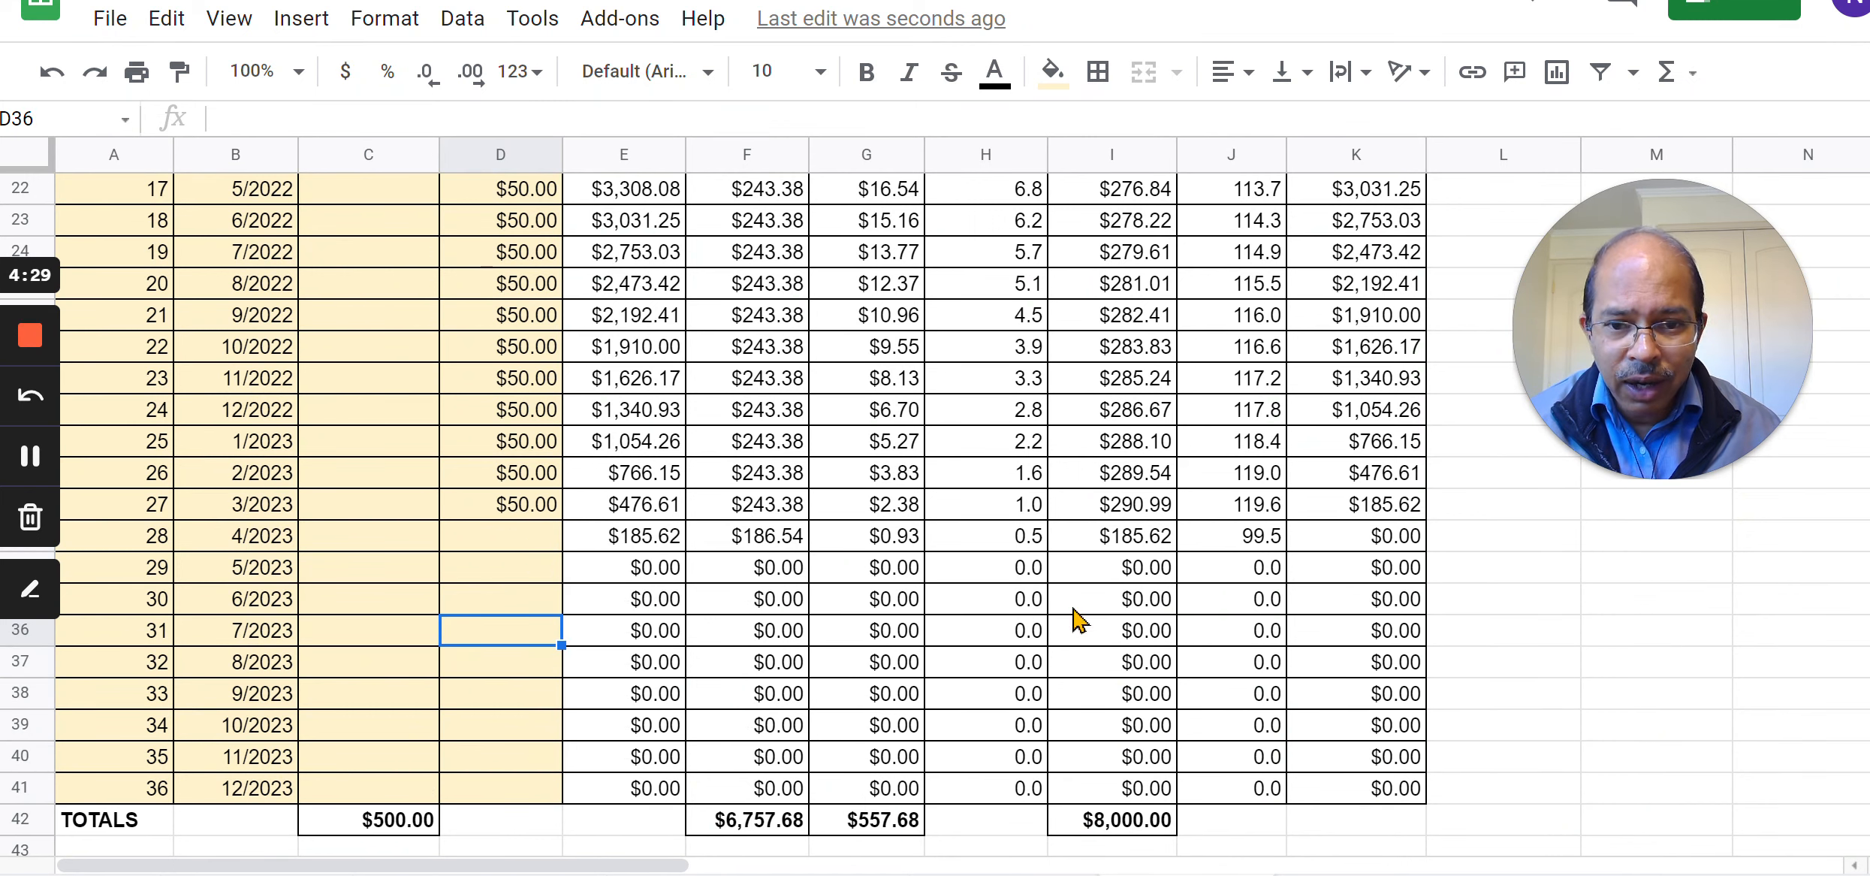
click(1398, 542)
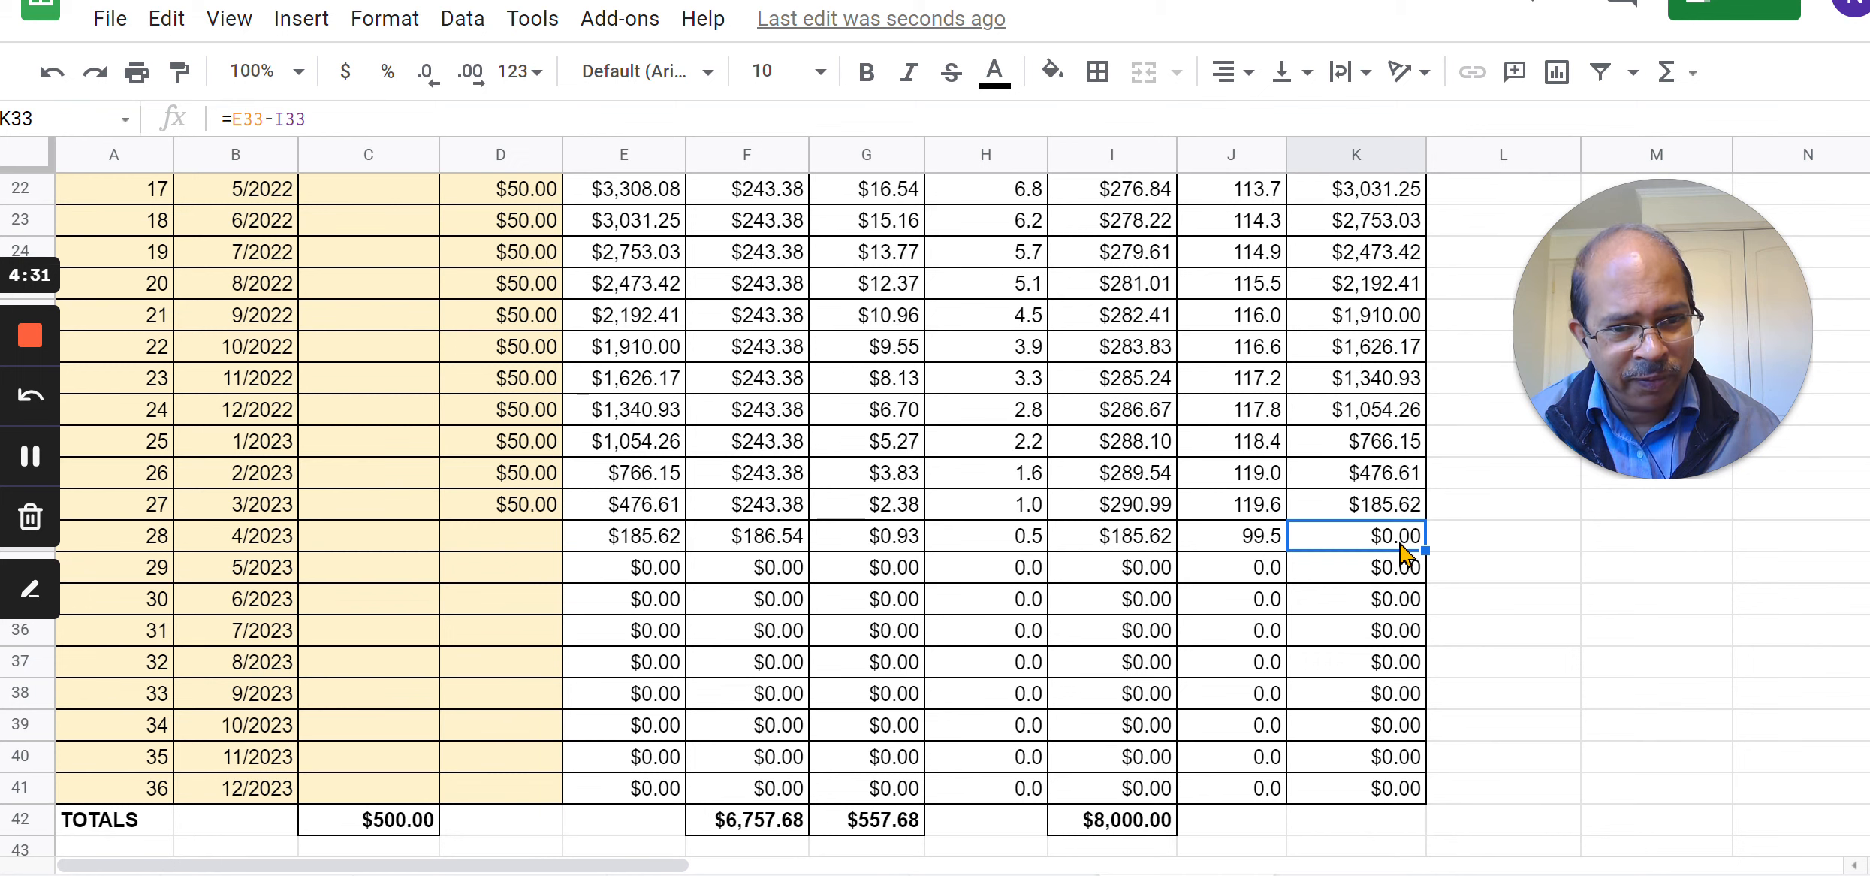
click(522, 505)
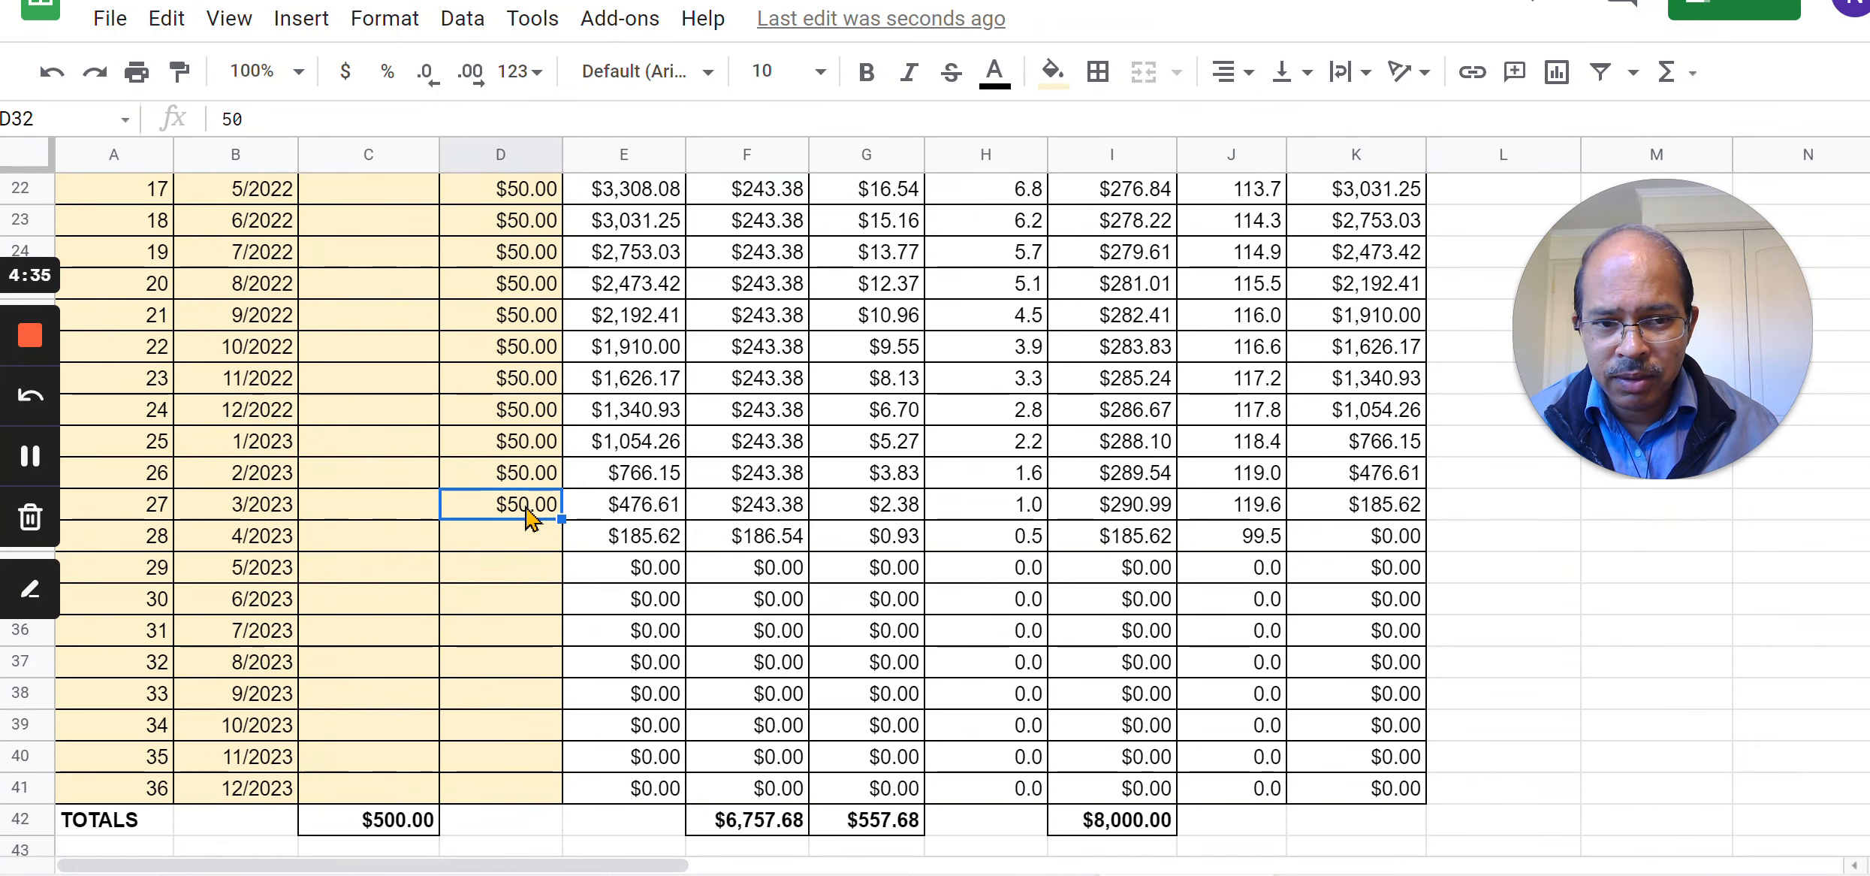